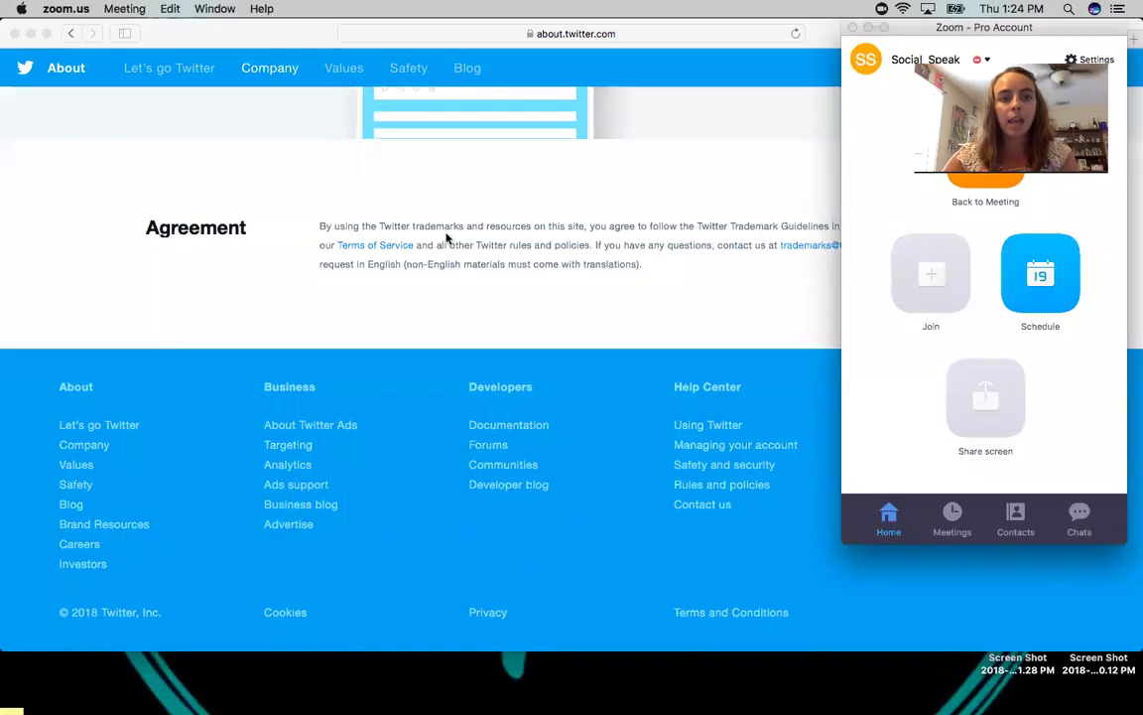
# Switch from Safari to the Chrome window showing the Hootsuite Twitter dashboard.
pyautogui.press('super+Tab')
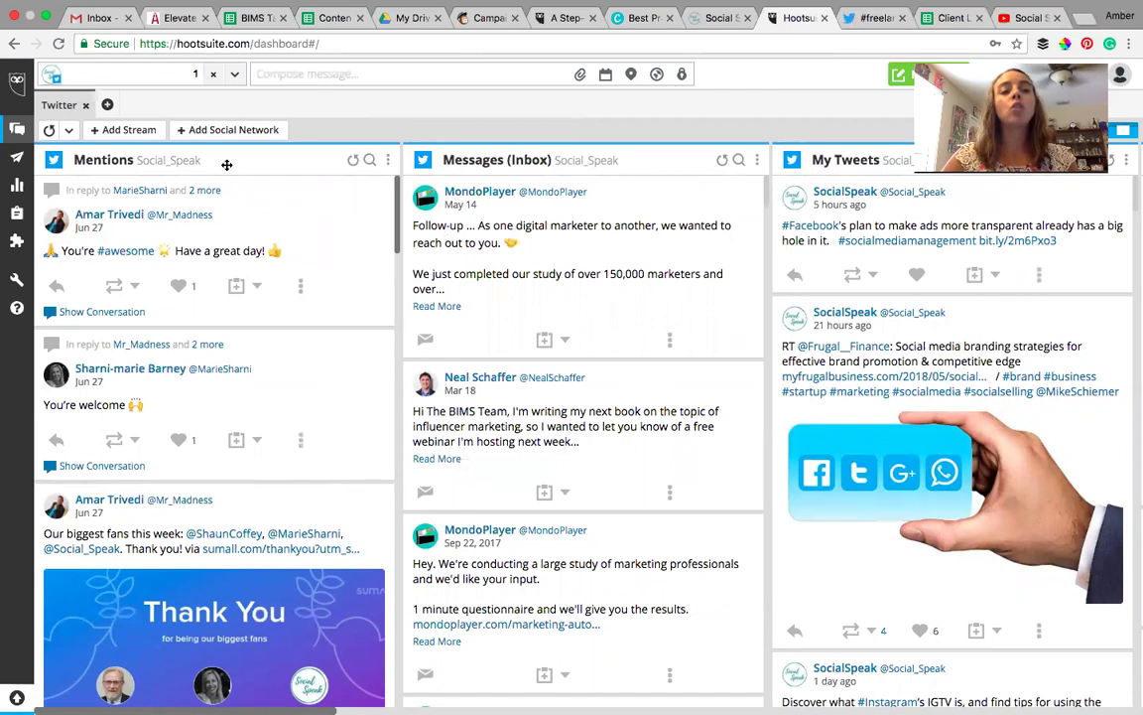
pyautogui.click(51, 76)
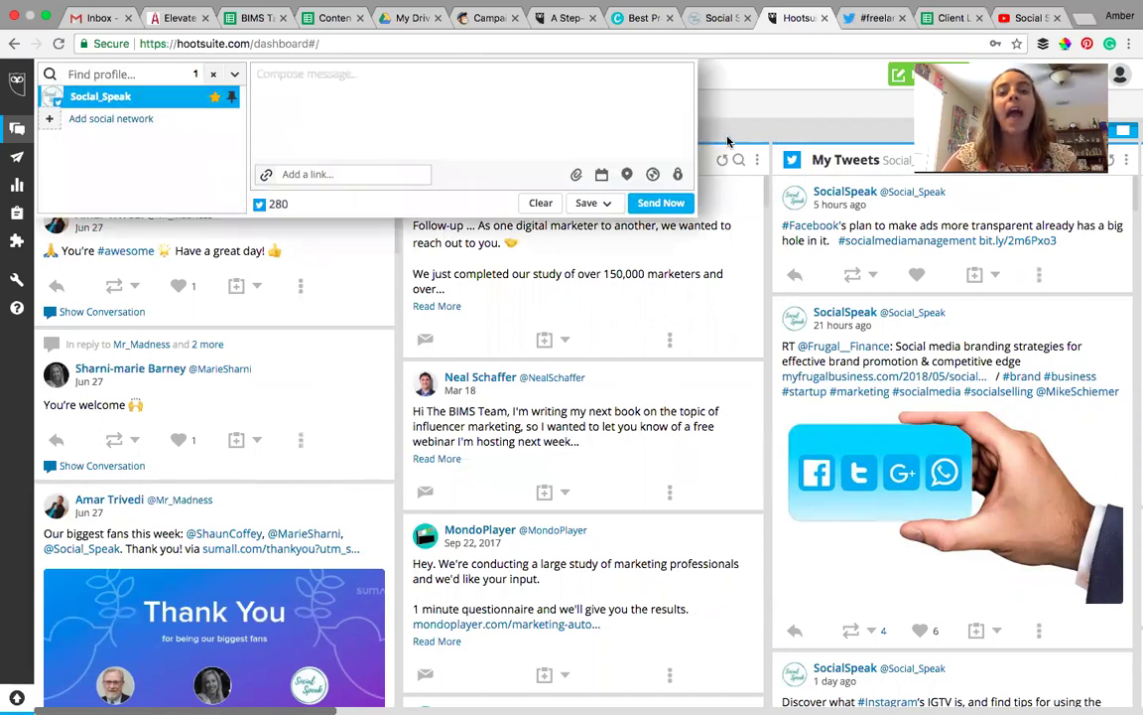
pyautogui.press('Escape')
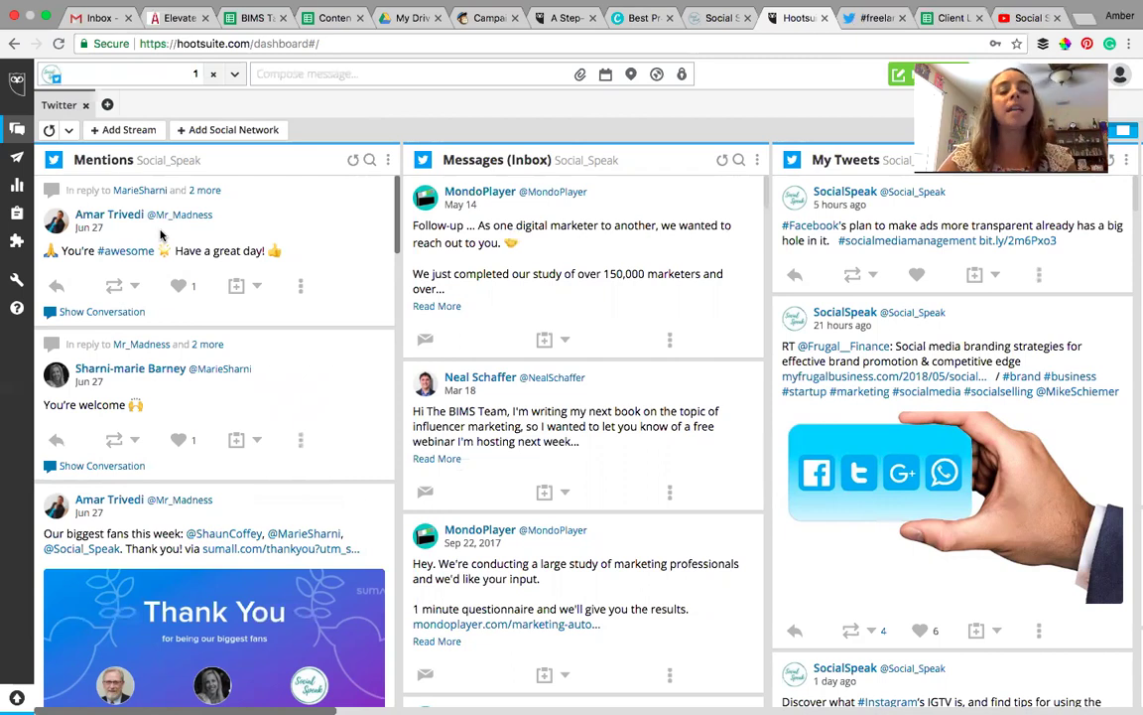
pyautogui.scroll(-2, 262, 404)
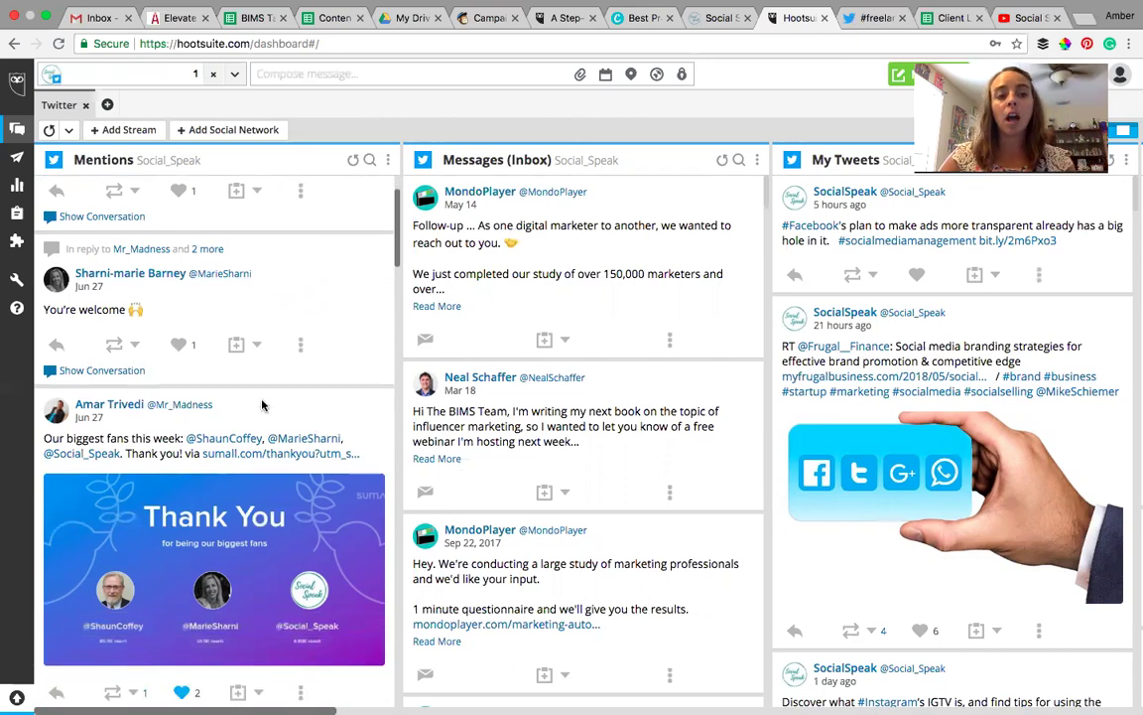
pyautogui.scroll(-4, 262, 404)
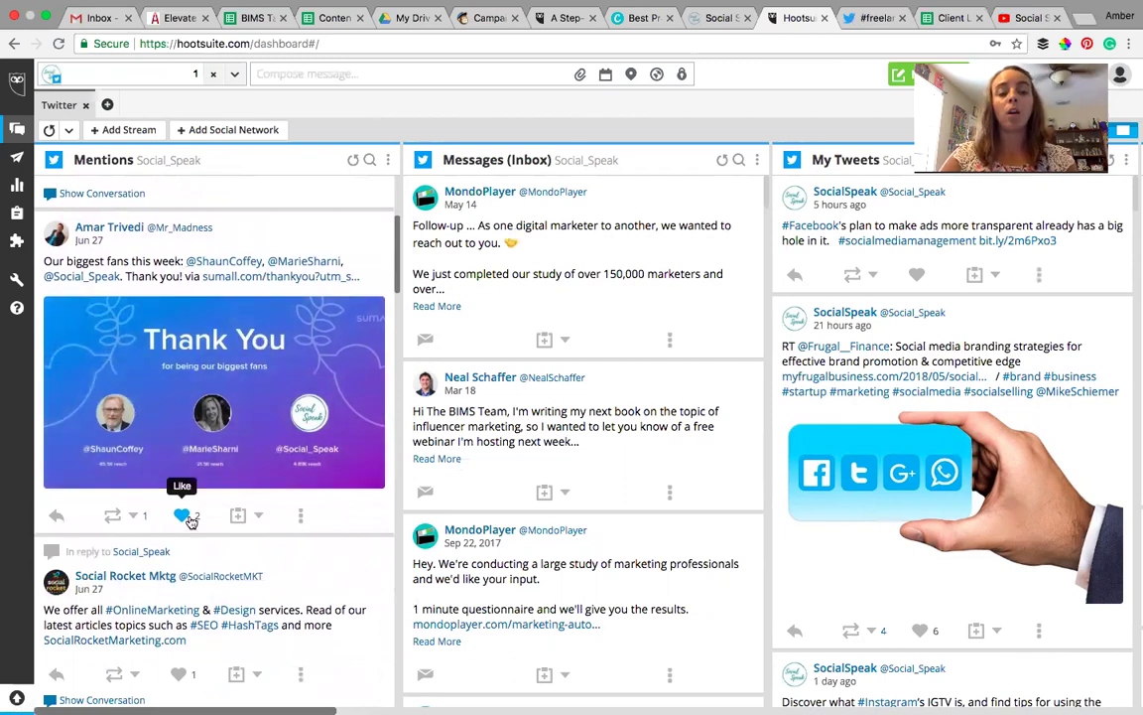
pyautogui.scroll(-5, 191, 521)
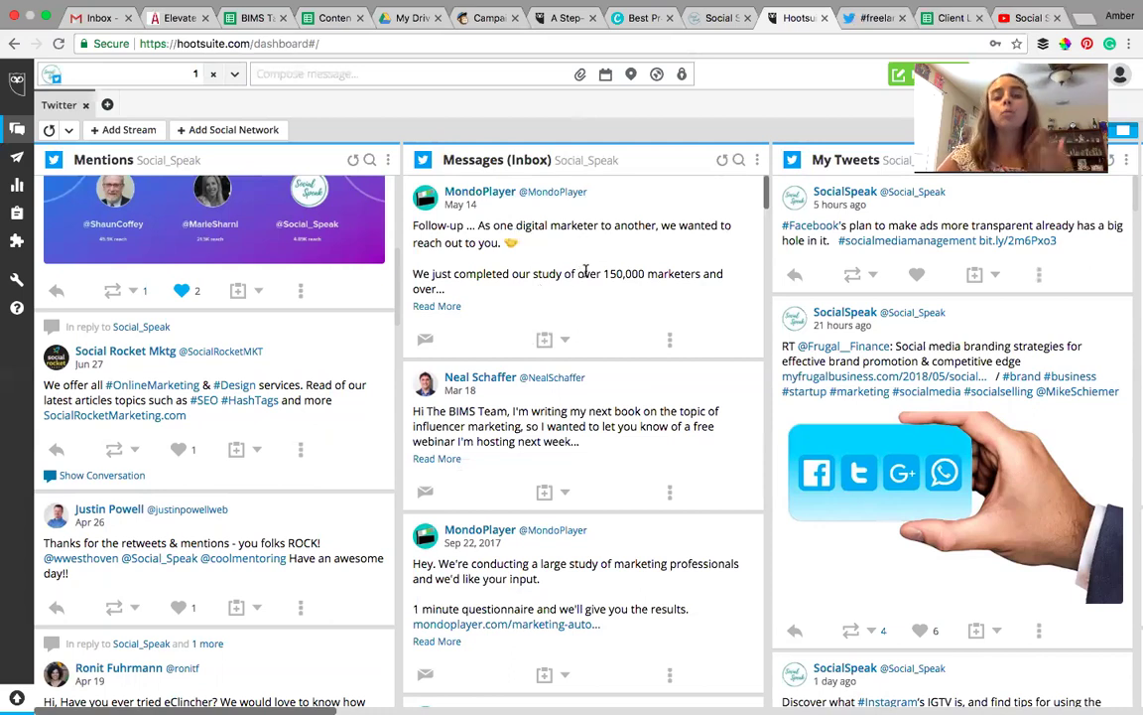
pyautogui.hscroll(5, 588, 271)
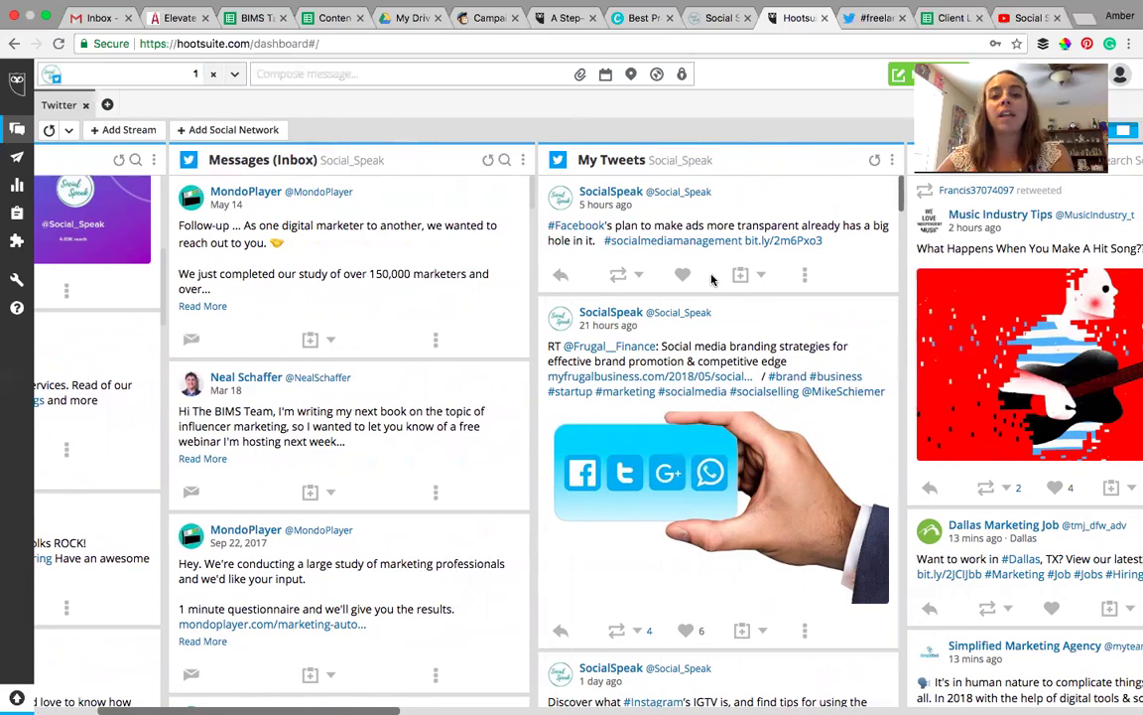
pyautogui.scroll(-1, 710, 279)
pyautogui.scroll(2, 710, 279)
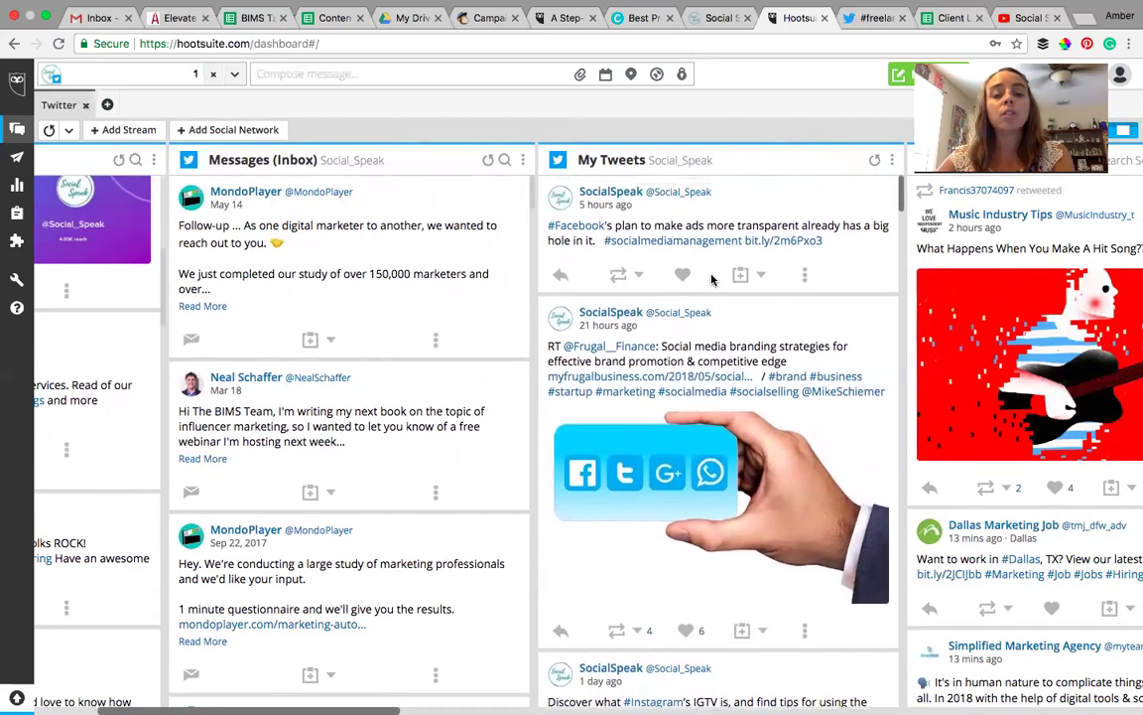
pyautogui.scroll(-1, 710, 279)
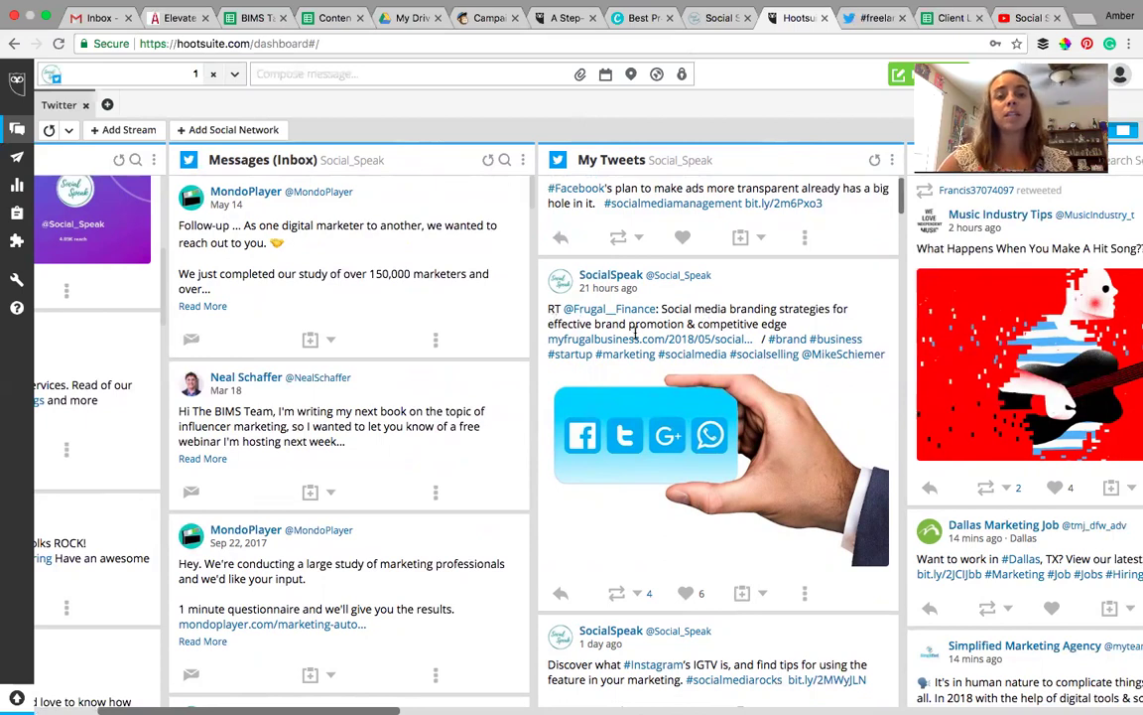
pyautogui.scroll(-1, 702, 410)
pyautogui.scroll(-4, 701, 410)
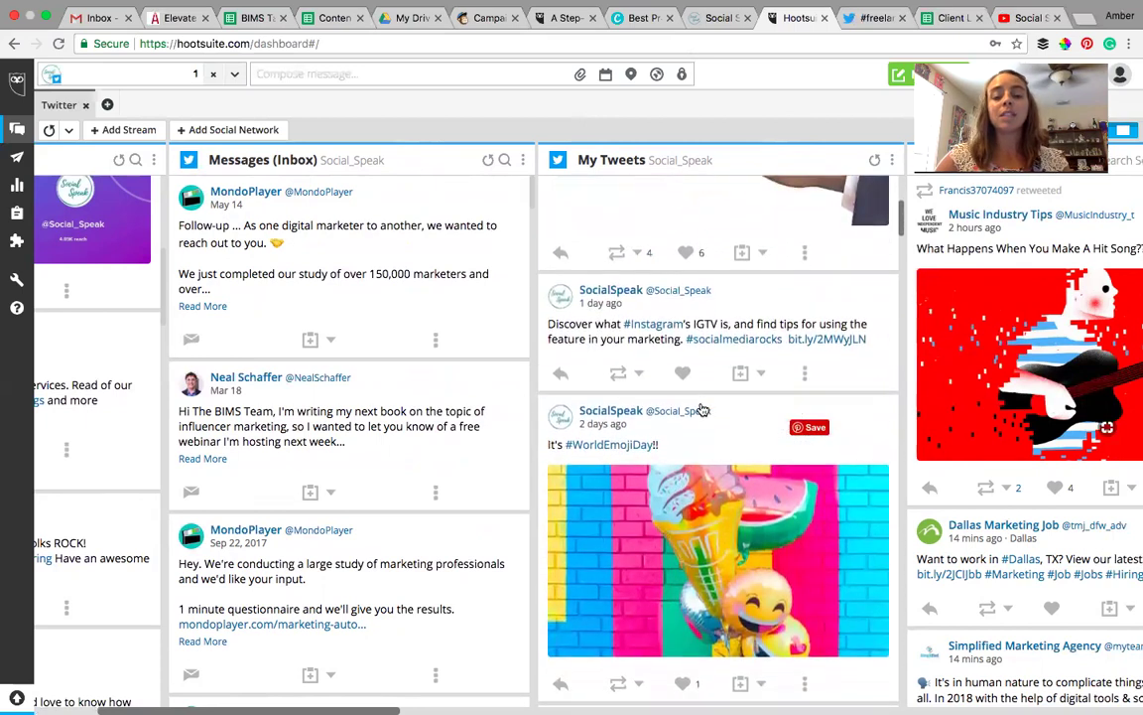
pyautogui.scroll(-2, 702, 409)
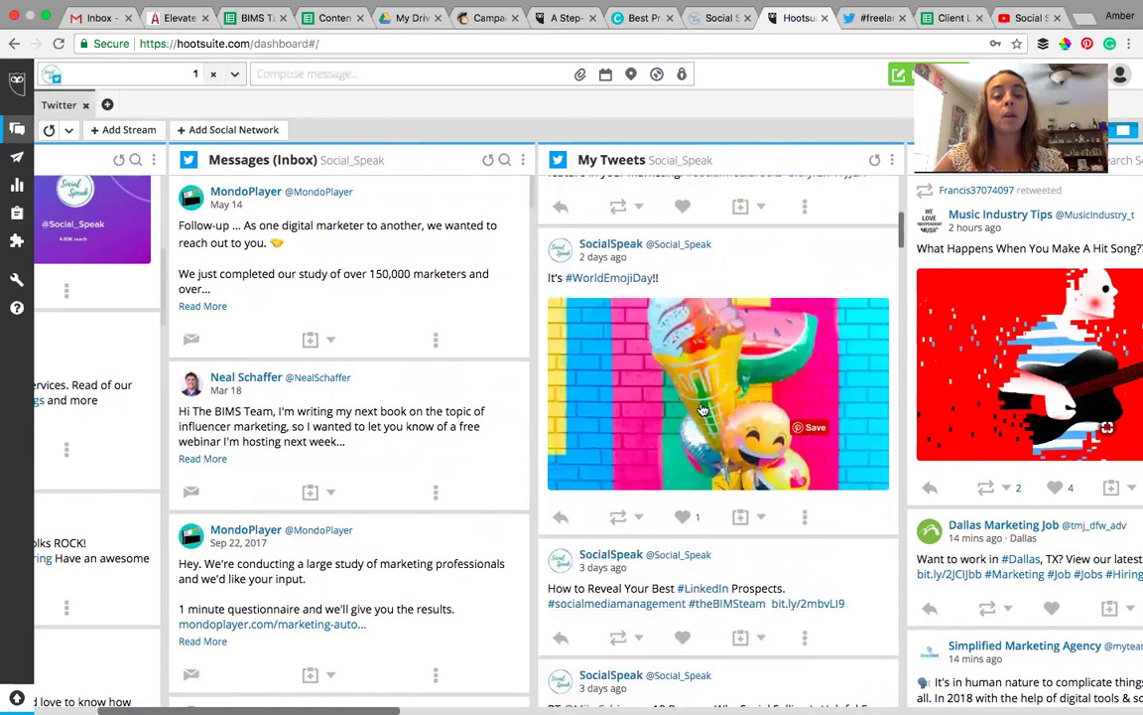
pyautogui.hscroll(5, 702, 410)
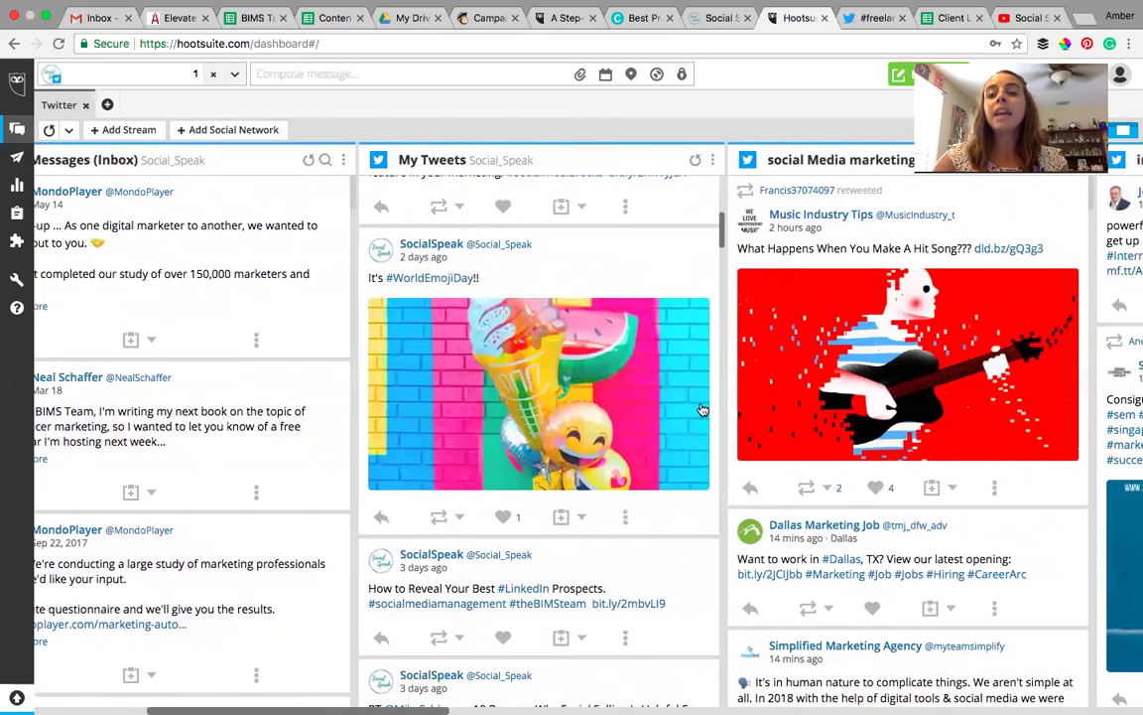
pyautogui.hscroll(2, 701, 410)
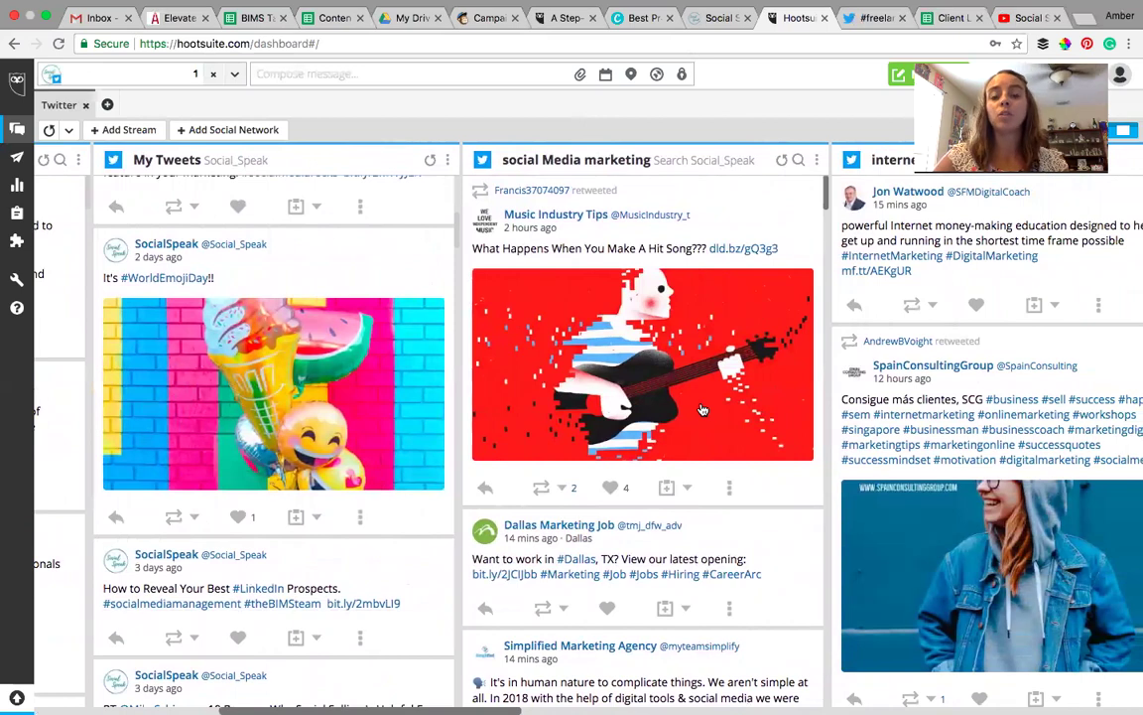
pyautogui.scroll(-2, 702, 409)
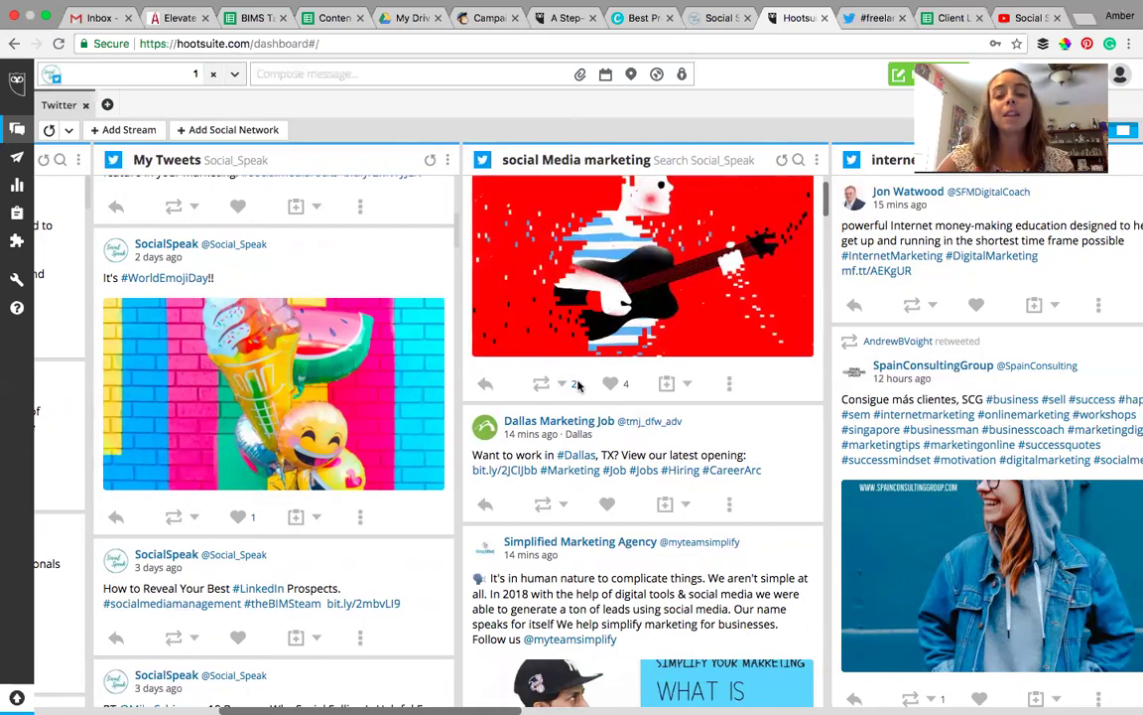
pyautogui.scroll(2, 580, 386)
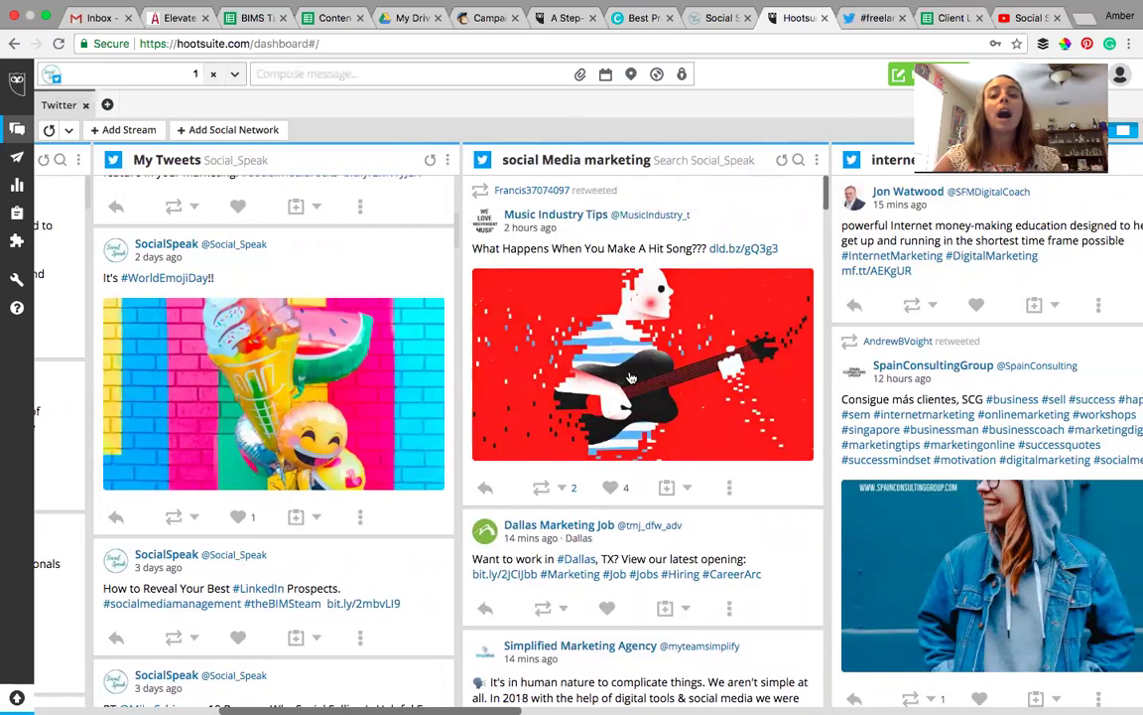
pyautogui.scroll(-3, 631, 378)
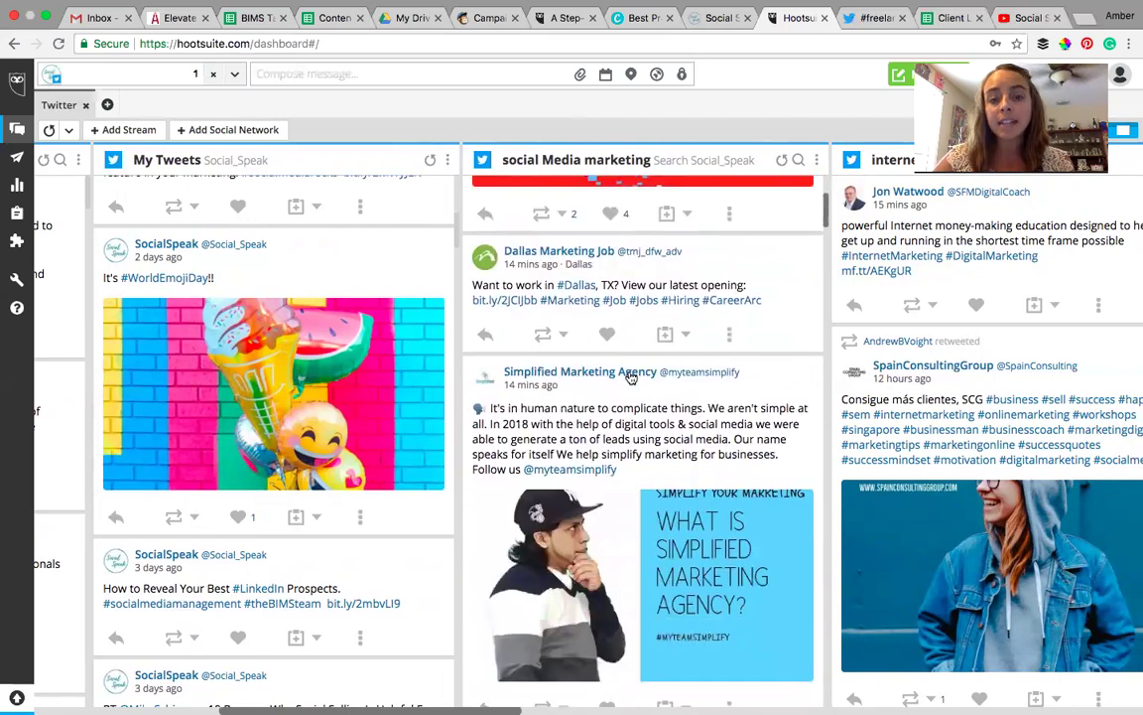
pyautogui.scroll(-1, 631, 379)
pyautogui.scroll(-1, 631, 378)
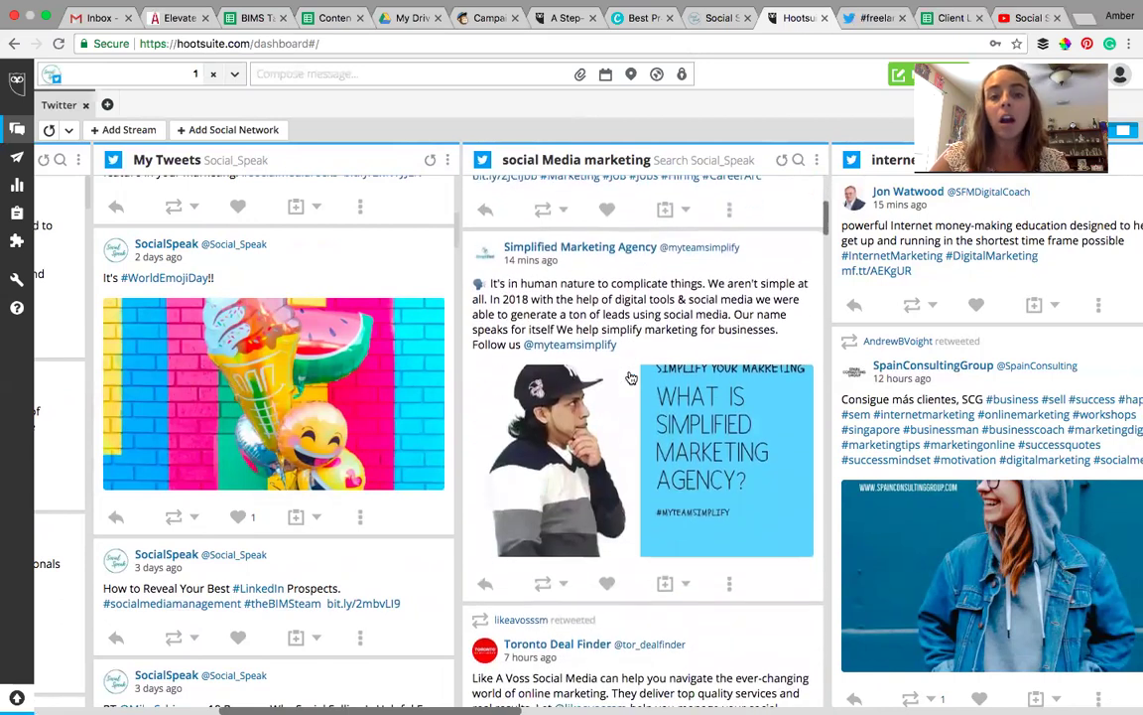
pyautogui.scroll(-1, 631, 378)
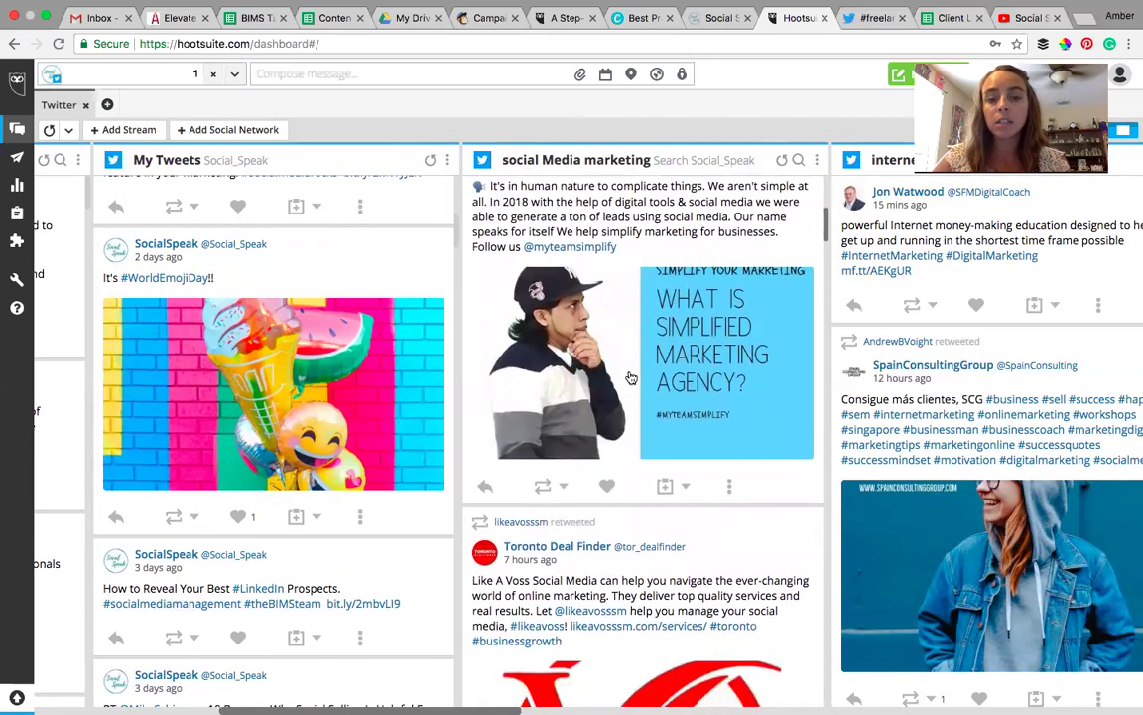
pyautogui.click(563, 487)
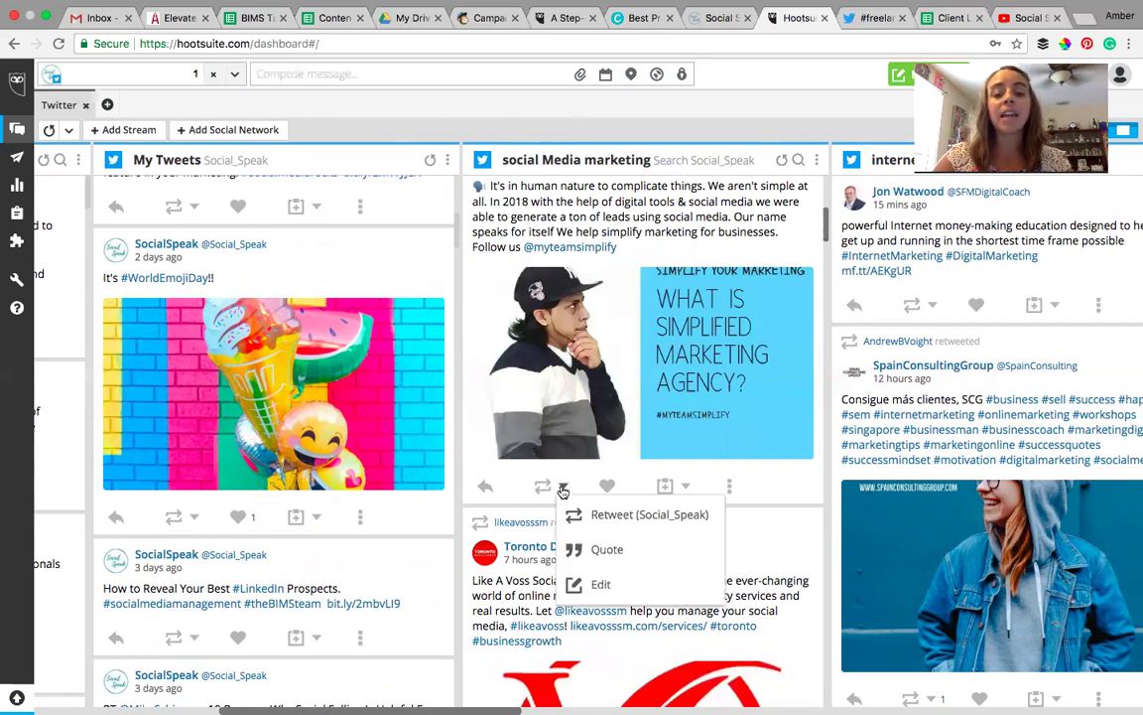
pyautogui.click(595, 585)
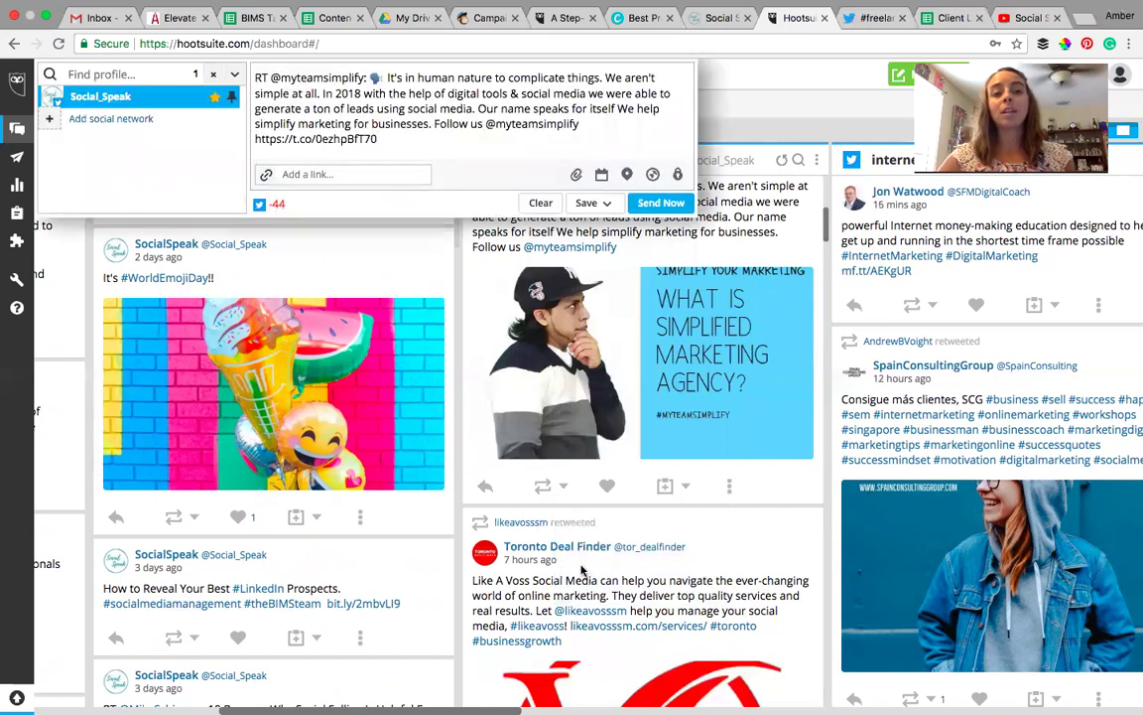
pyautogui.click(388, 145)
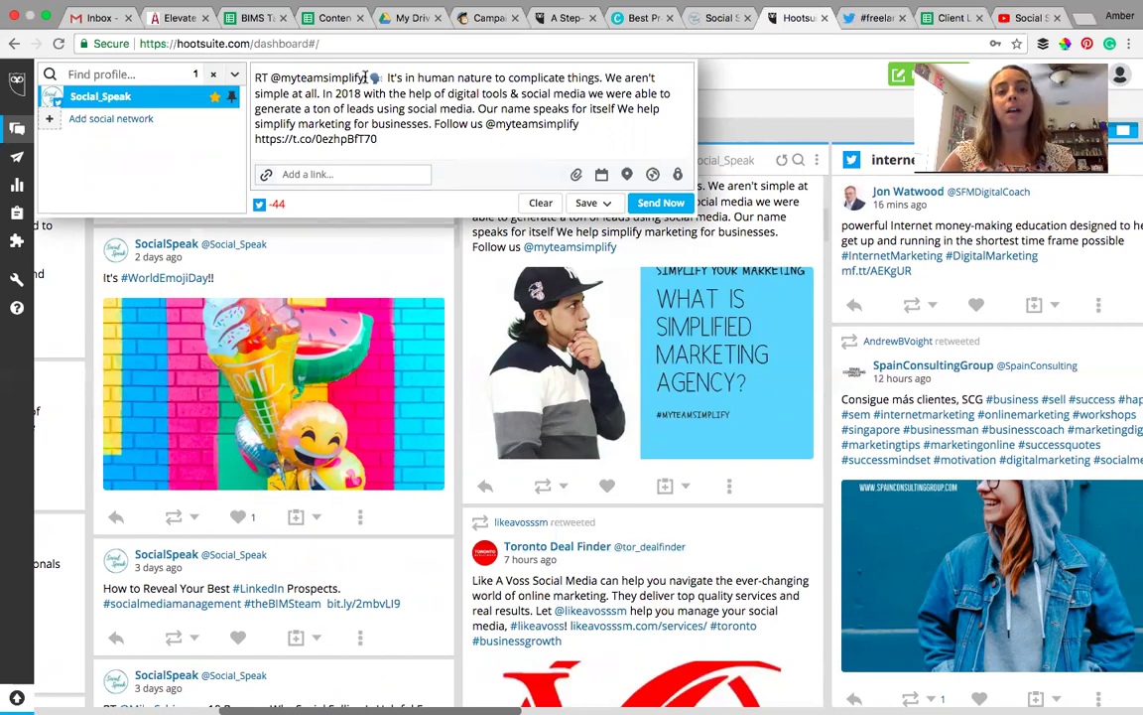
pyautogui.moveTo(367, 80); pyautogui.dragTo(256, 79)
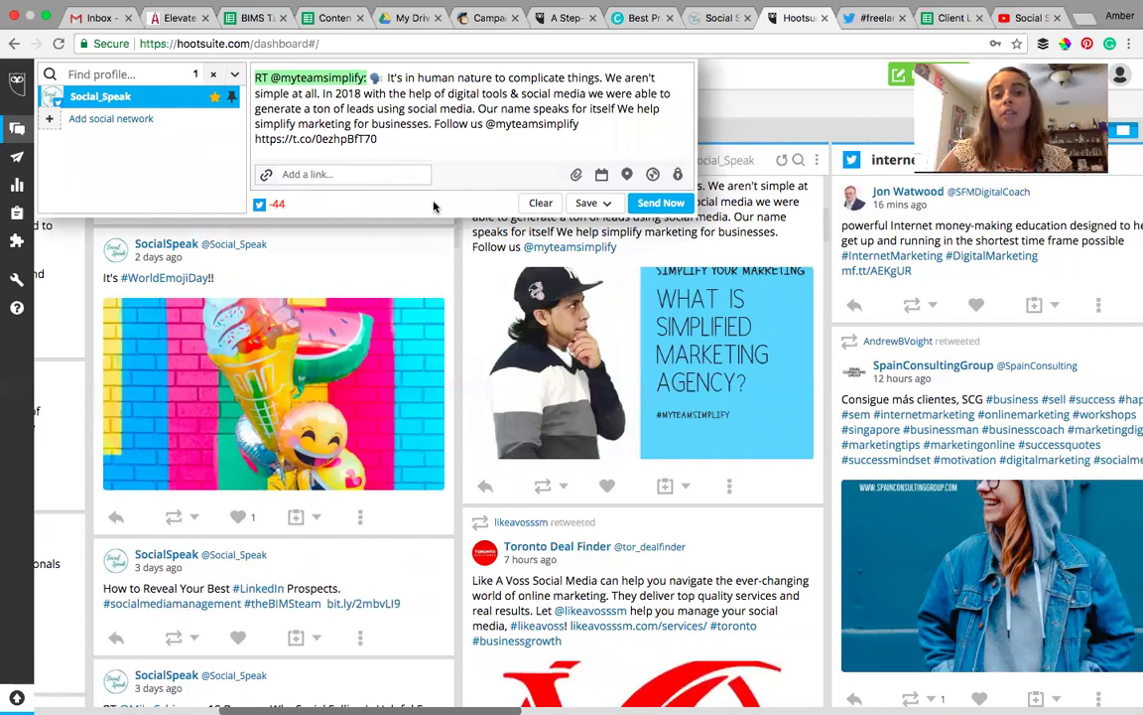
# Discard the current retweet draft and scroll down to the Reddit marketing post.
pyautogui.click(541, 204)
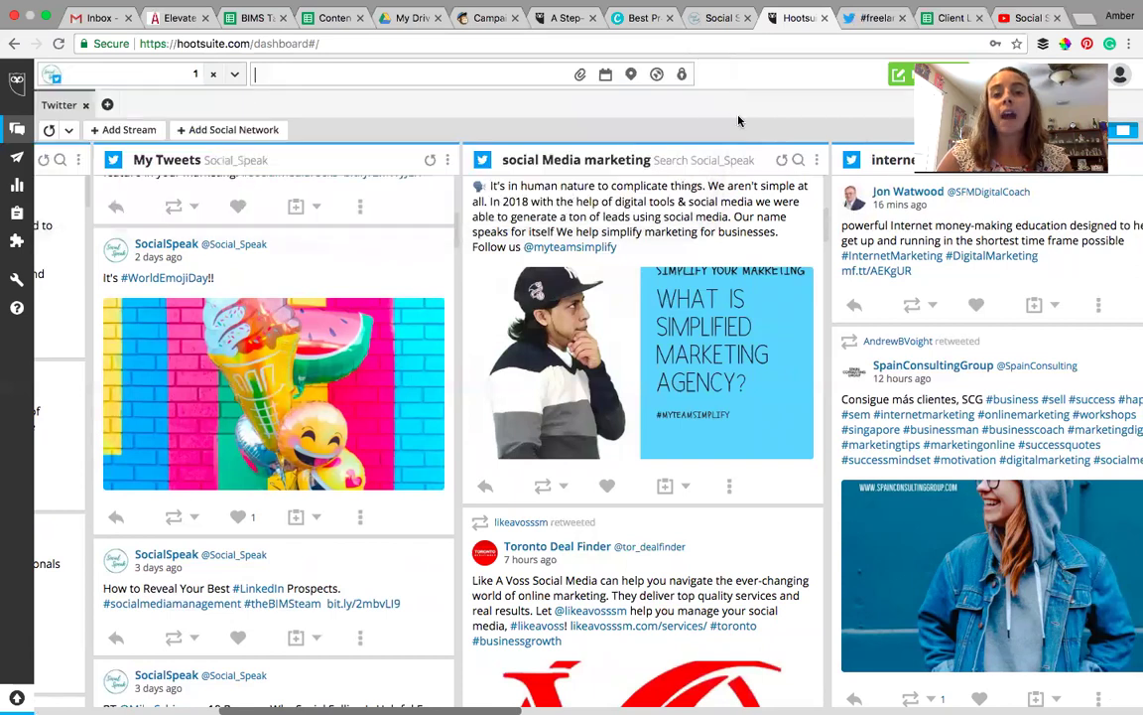
pyautogui.scroll(-5, 672, 417)
pyautogui.scroll(-5, 674, 426)
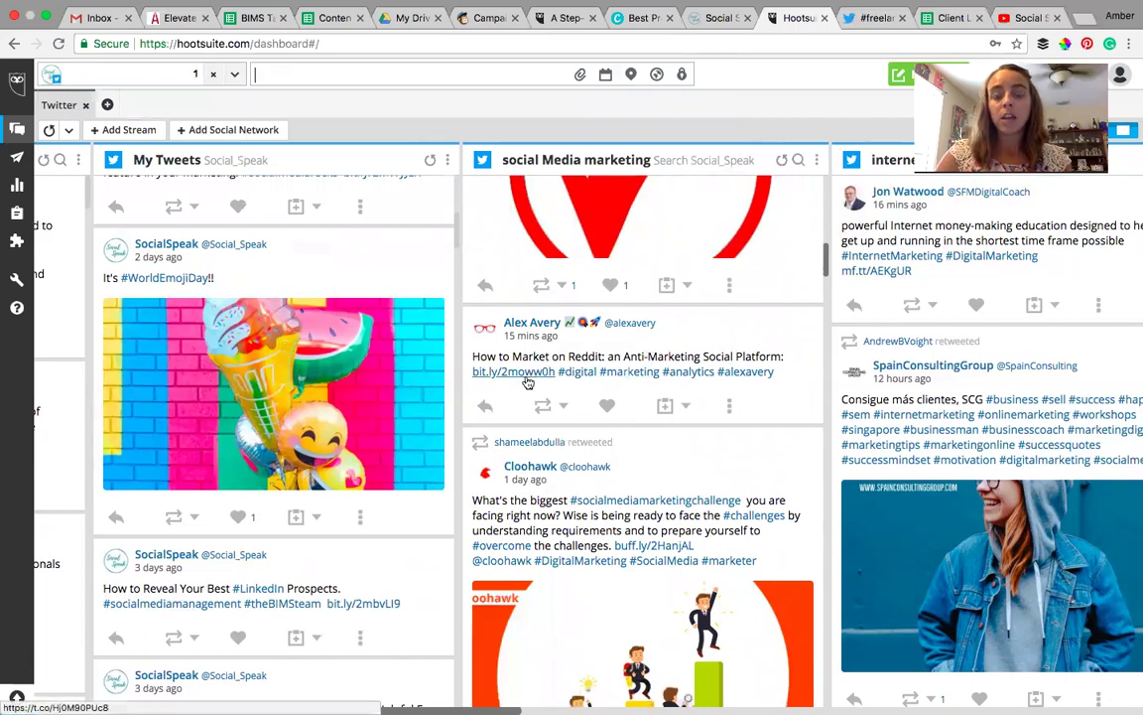
# Open an editable retweet of the Reddit post, adding then deleting 'This is why we love Reddit! Great blog!'.
pyautogui.click(564, 407)
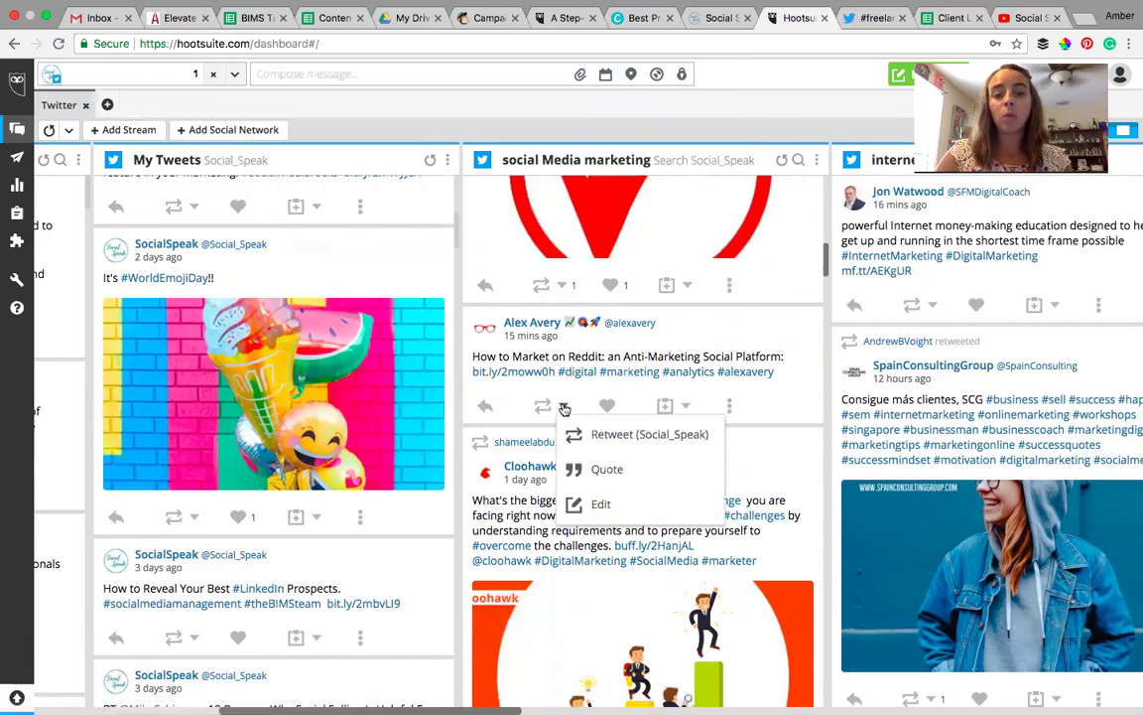
pyautogui.click(595, 503)
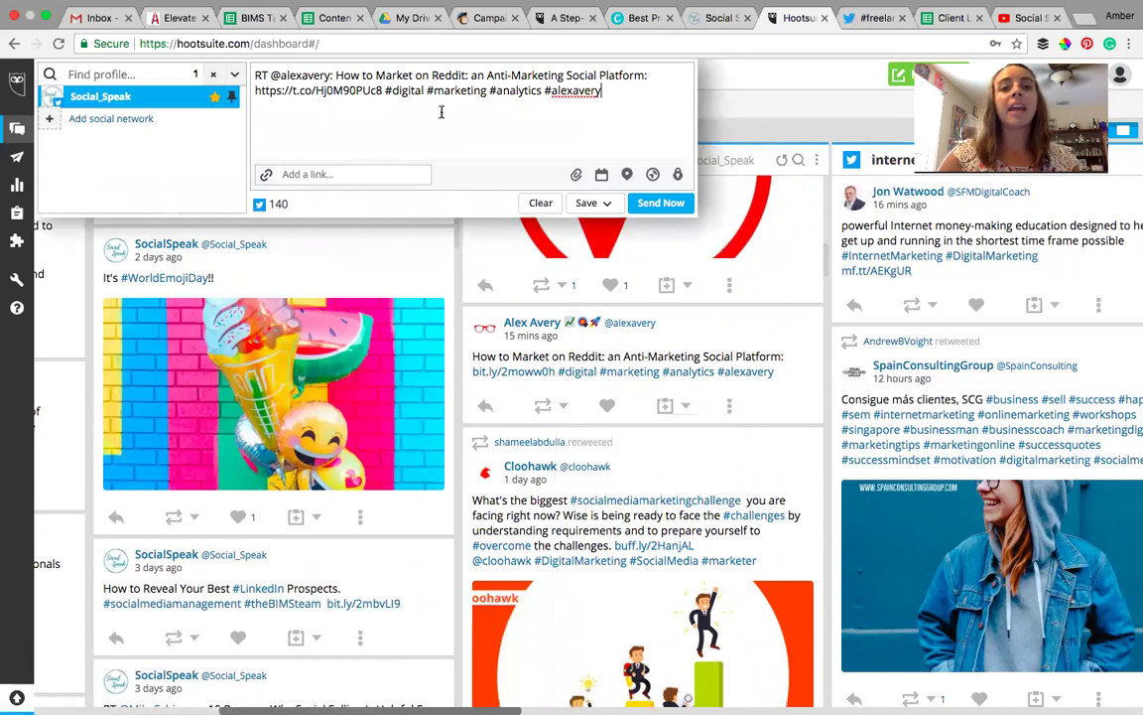
pyautogui.write('T')
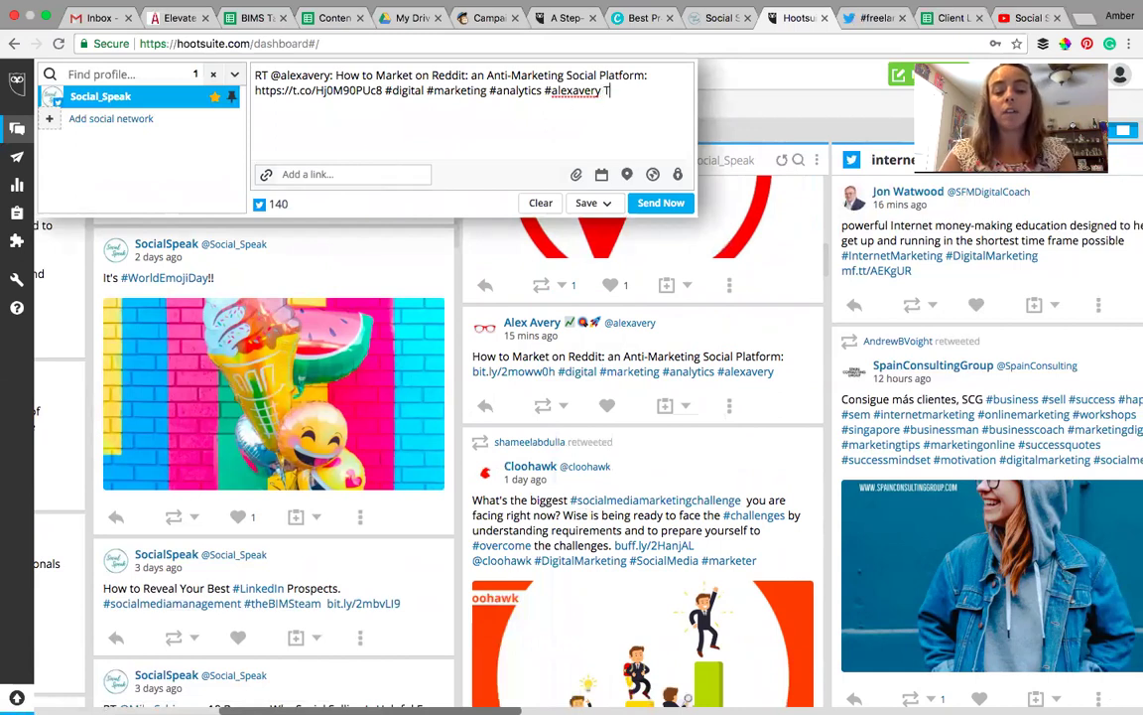
pyautogui.write('his is why we l')
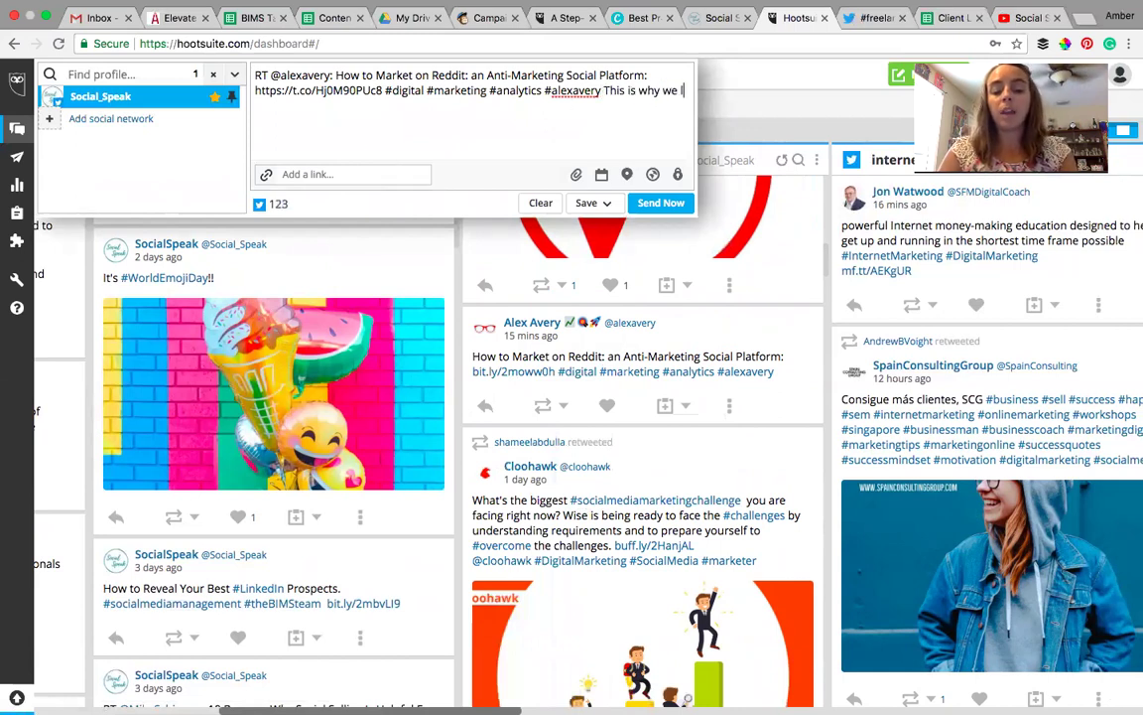
pyautogui.write('ove Reddit')
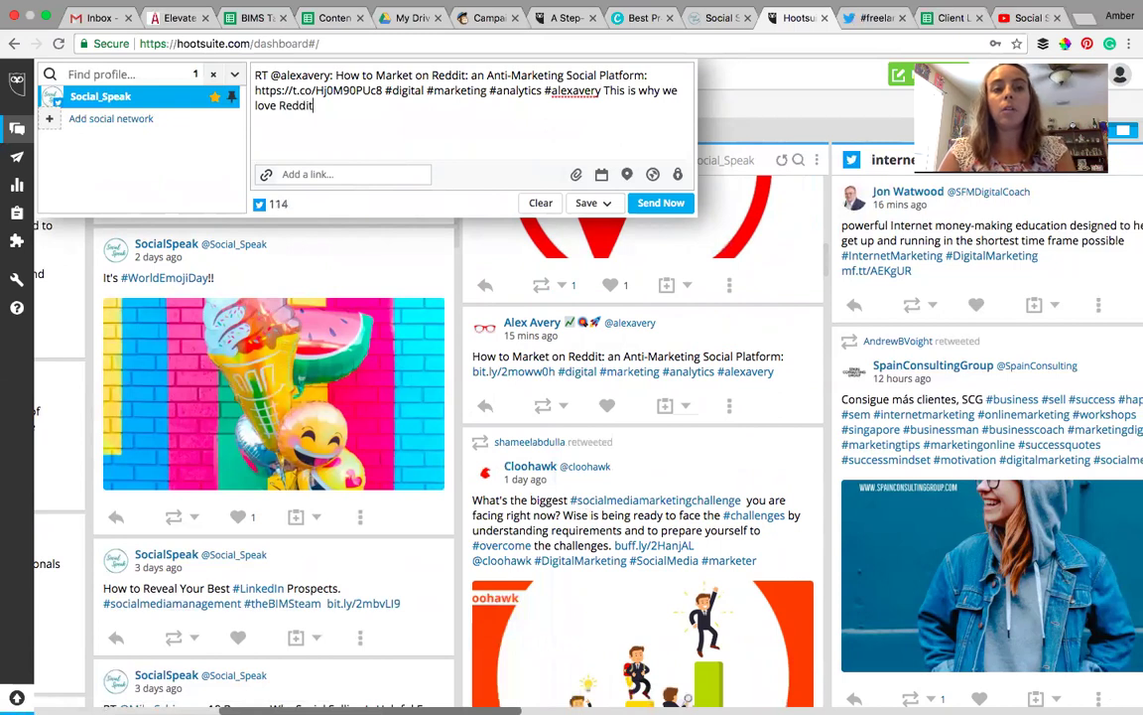
pyautogui.write('! Great blog!')
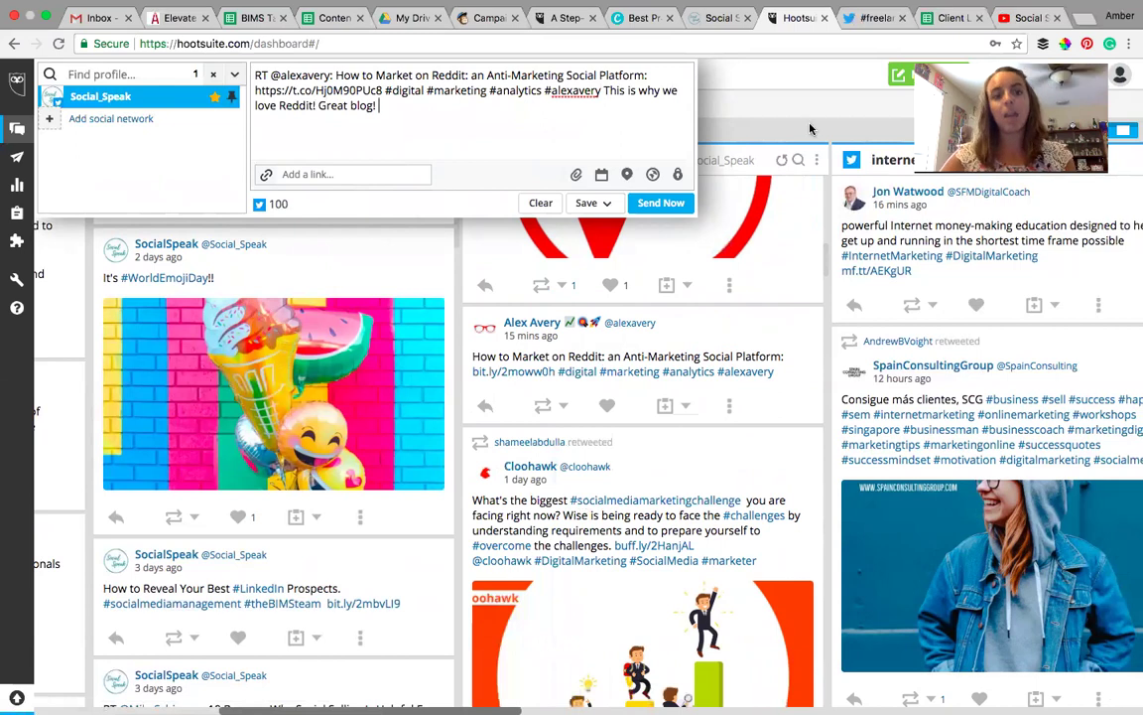
pyautogui.moveTo(602, 90); pyautogui.dragTo(615, 118)
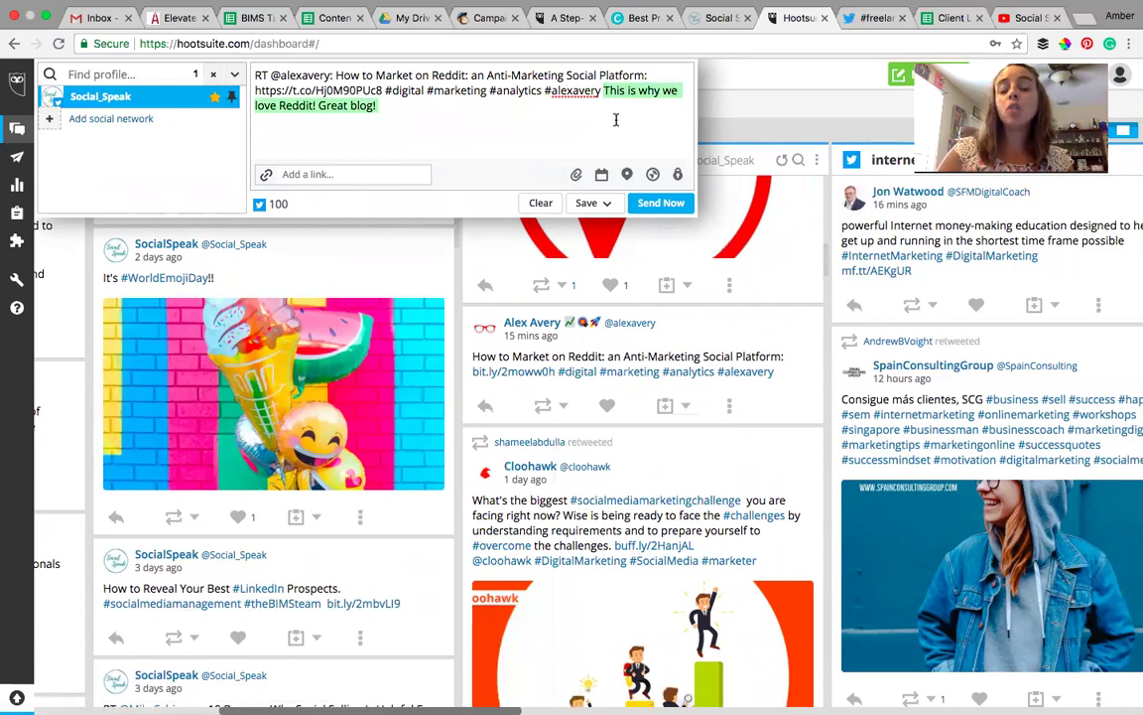
pyautogui.press('BackSpace')
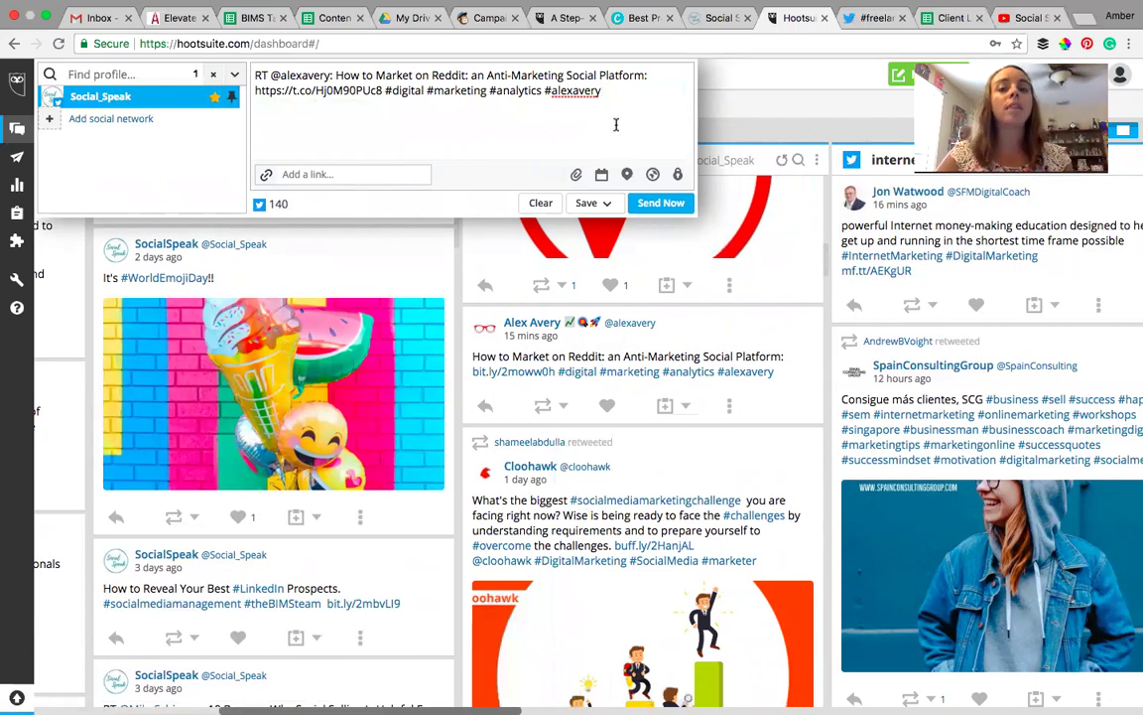
# Discard the retweet draft and like the post about marketing on Reddit.
pyautogui.click(541, 202)
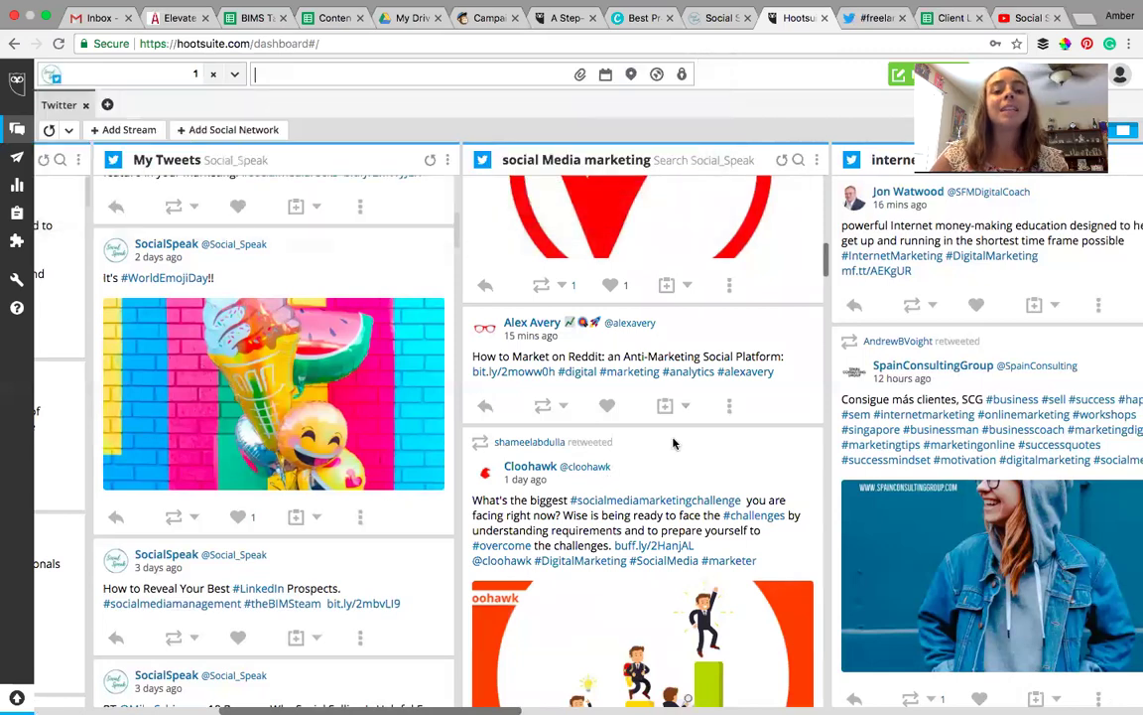
pyautogui.scroll(-2, 673, 443)
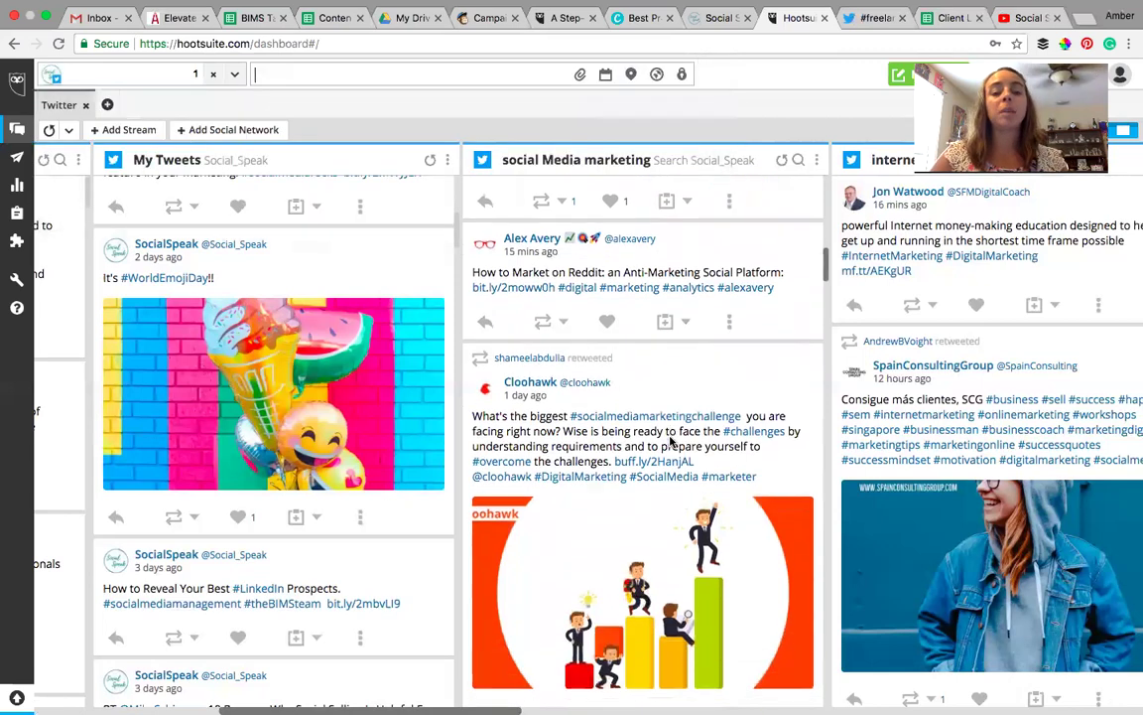
pyautogui.click(608, 322)
# Scroll right across the streams to the Scheduled and Google columns.
pyautogui.hscroll(5, 613, 322)
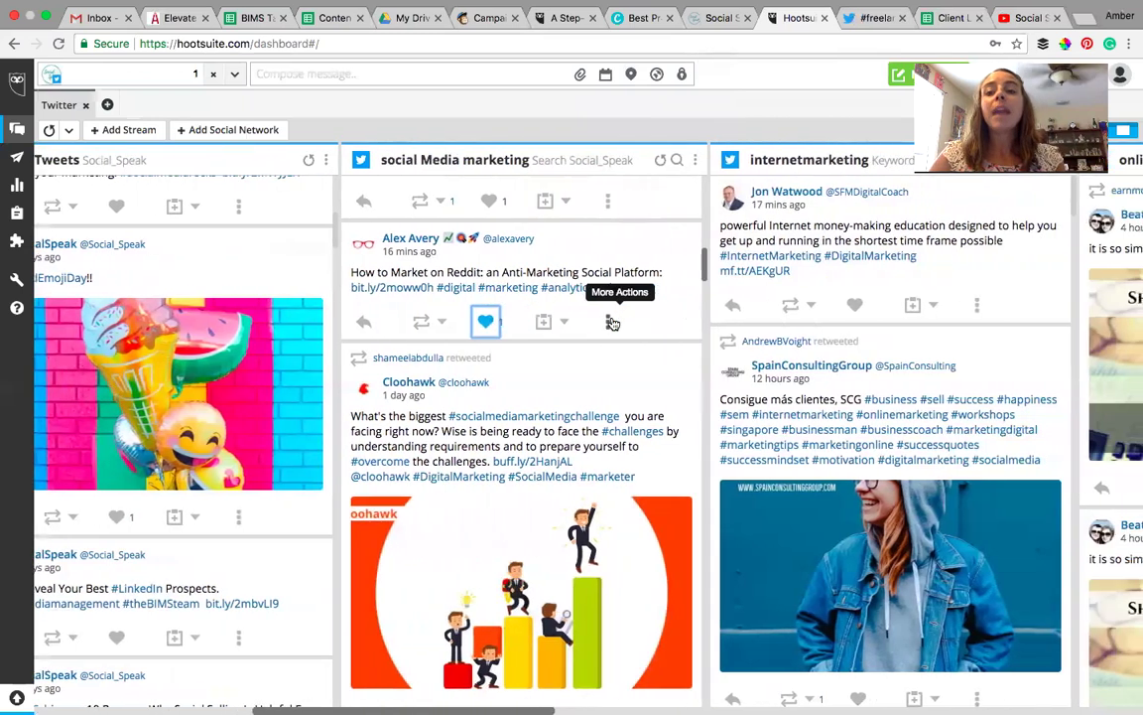
pyautogui.hscroll(3, 612, 322)
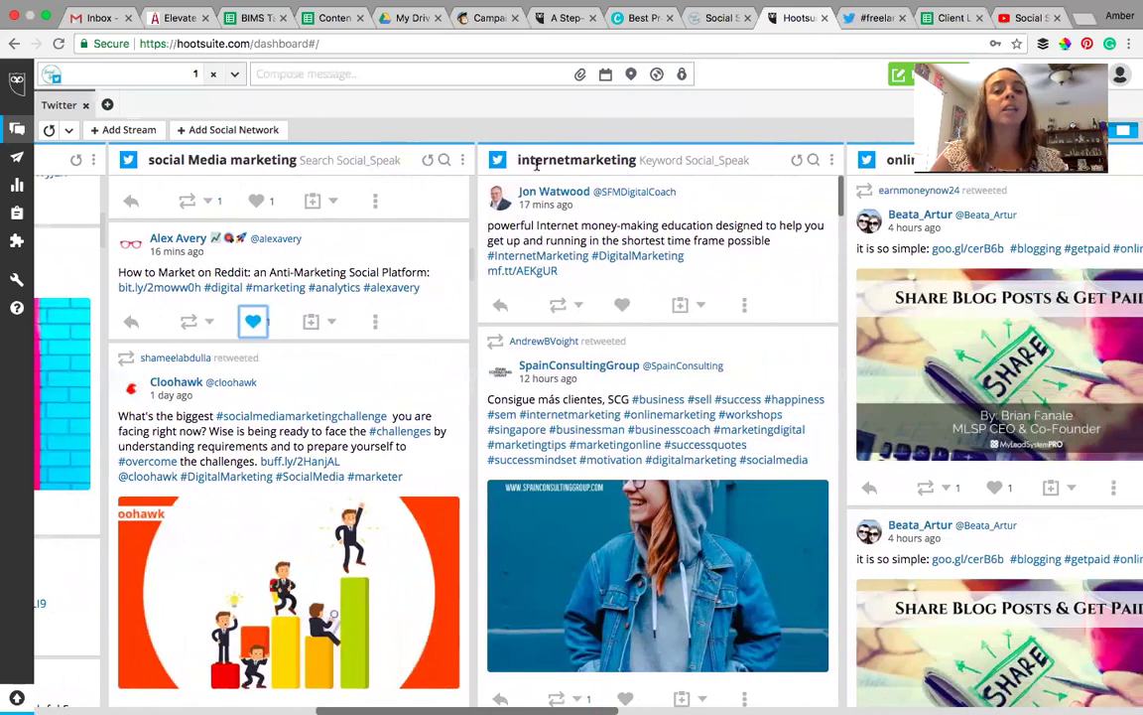
pyautogui.hscroll(4, 673, 283)
pyautogui.hscroll(6, 673, 282)
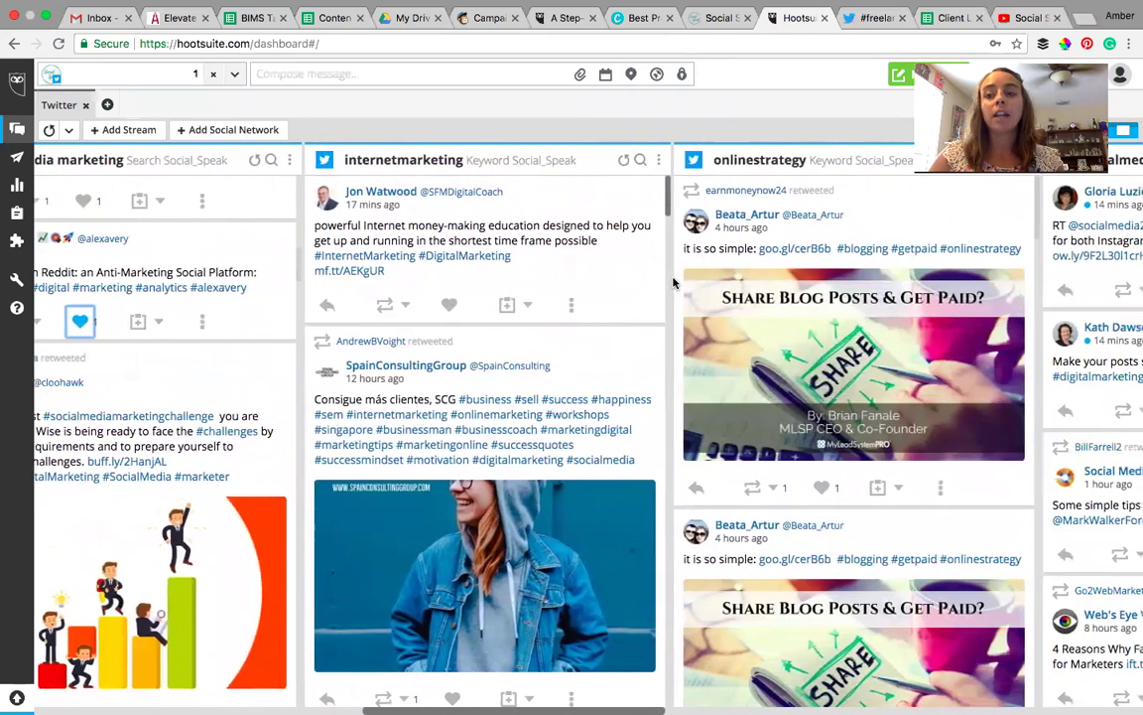
pyautogui.hscroll(6, 673, 285)
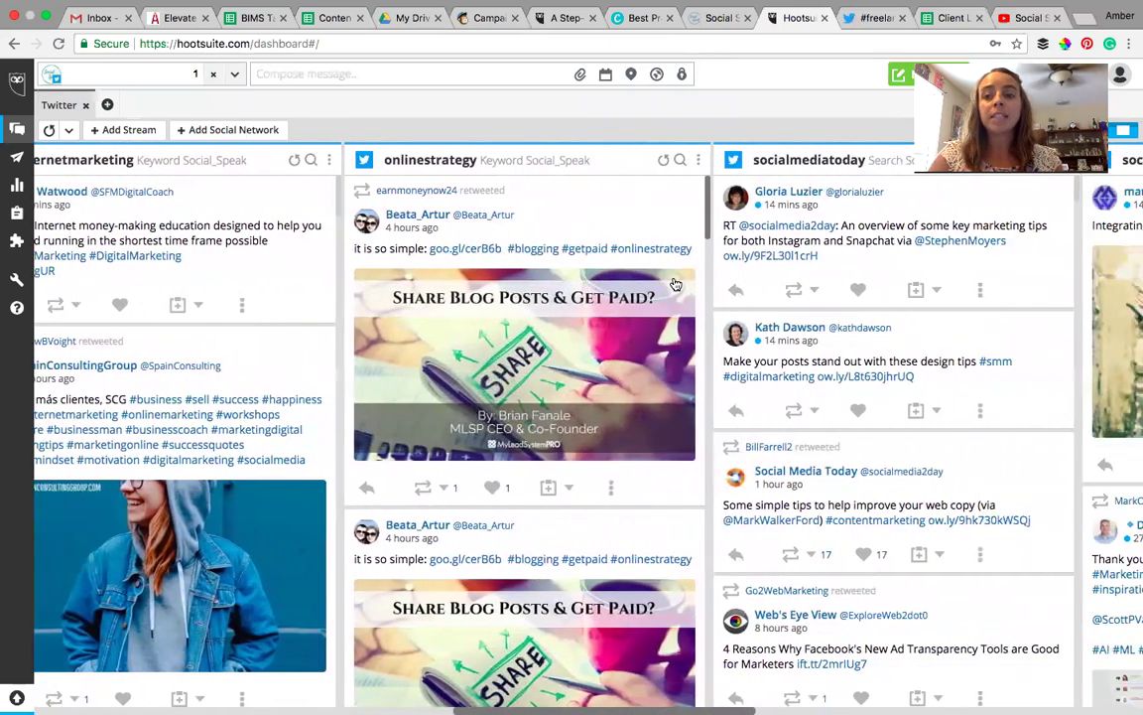
pyautogui.hscroll(9, 673, 284)
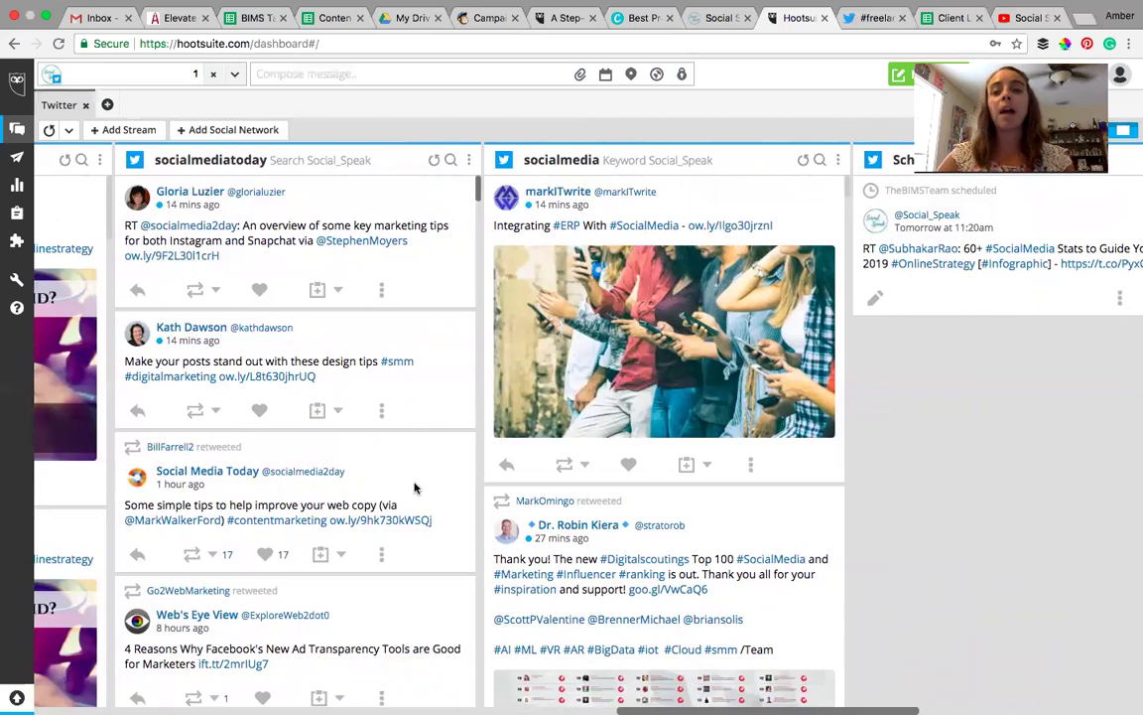
pyautogui.hscroll(5, 569, 487)
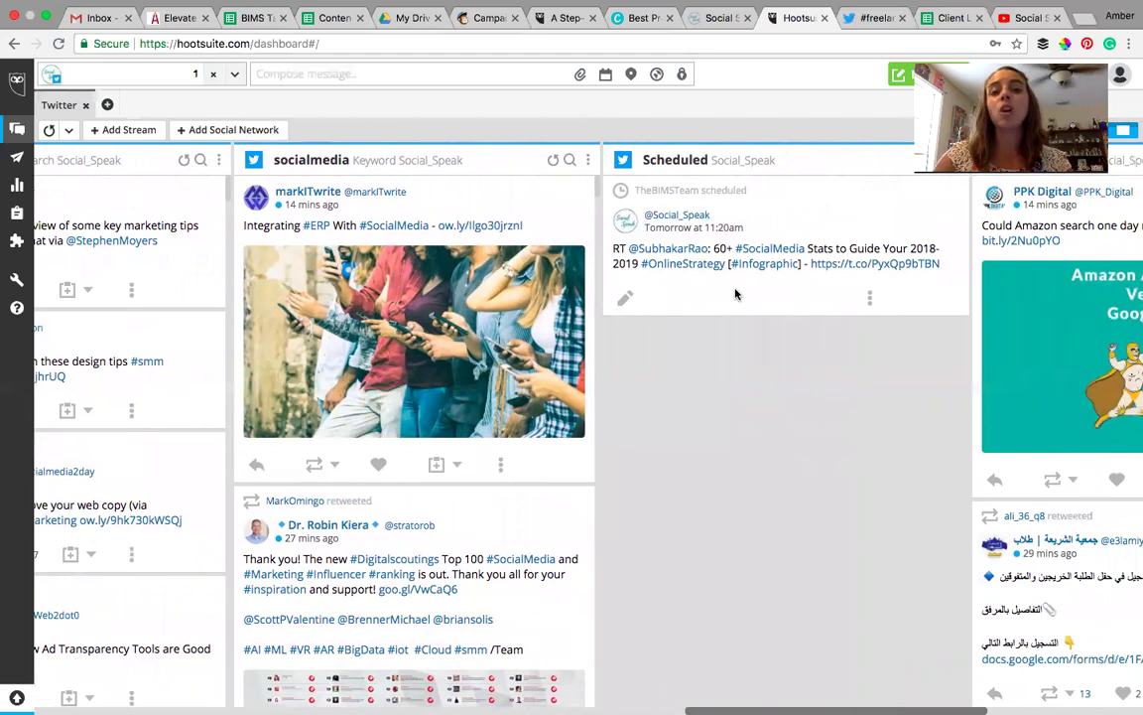
pyautogui.hscroll(1, 735, 294)
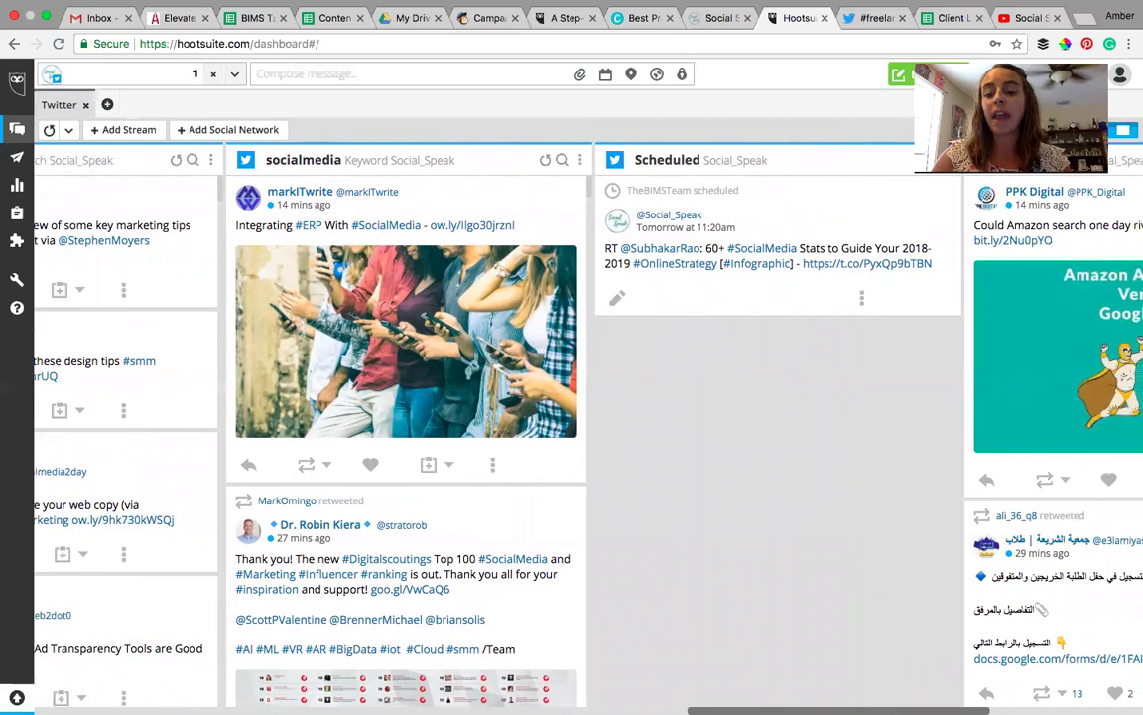
pyautogui.moveTo(816, 698)
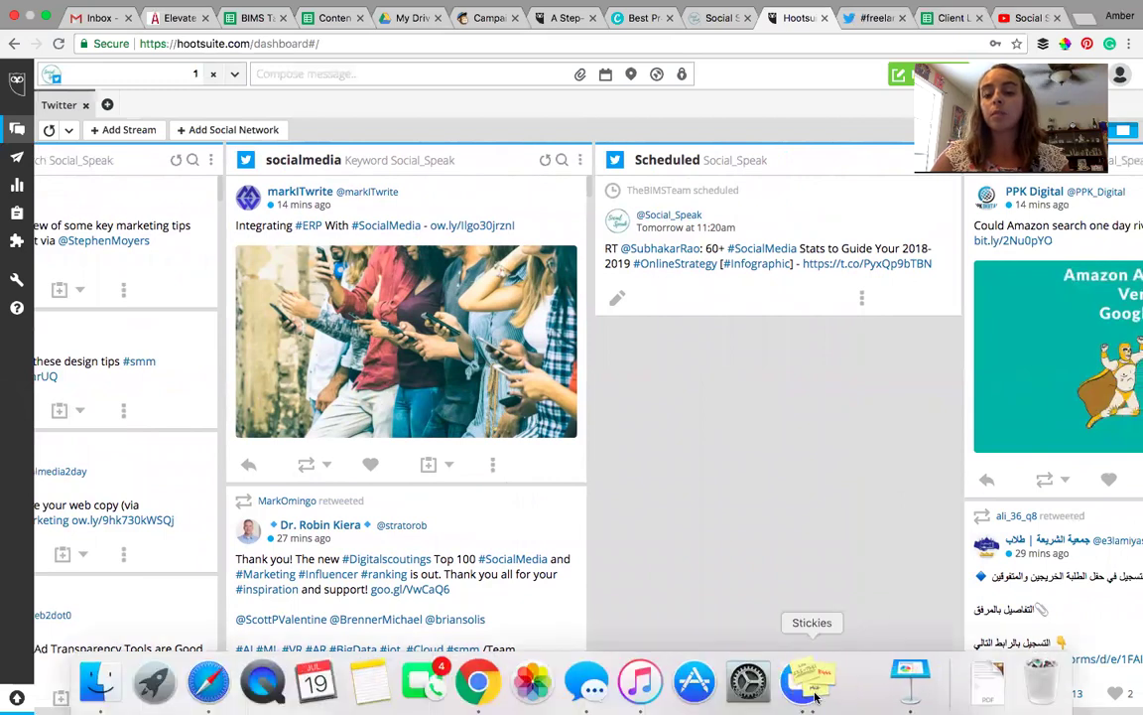
pyautogui.hscroll(5, 855, 669)
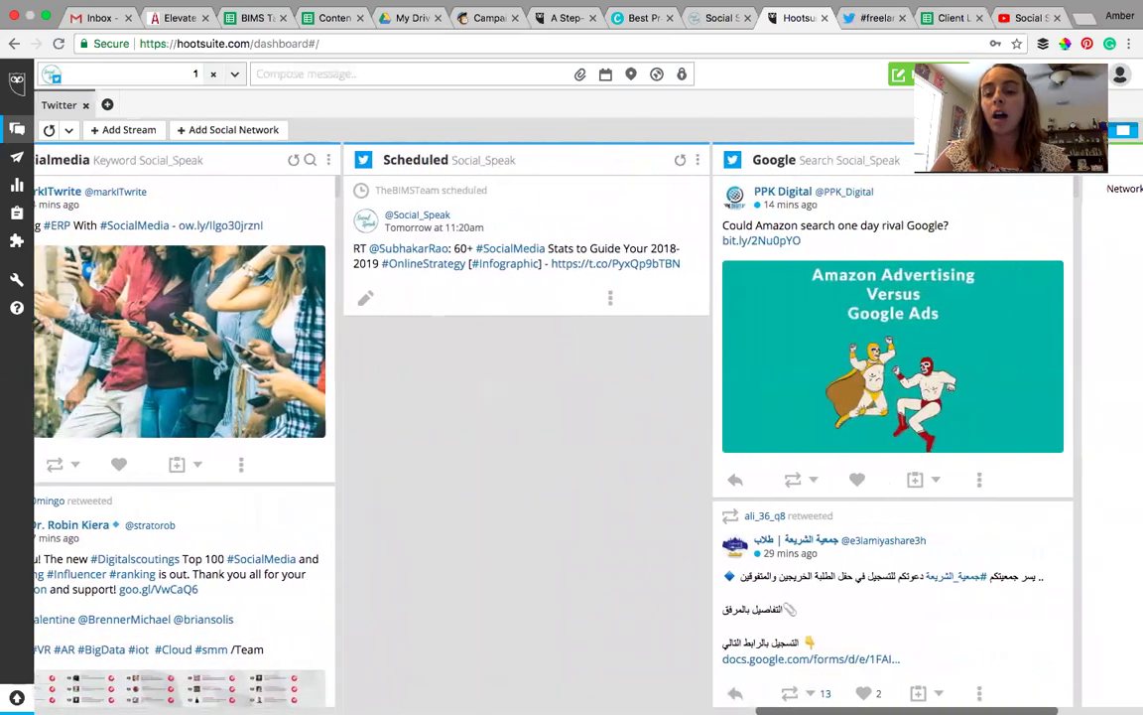
pyautogui.hscroll(2, 888, 358)
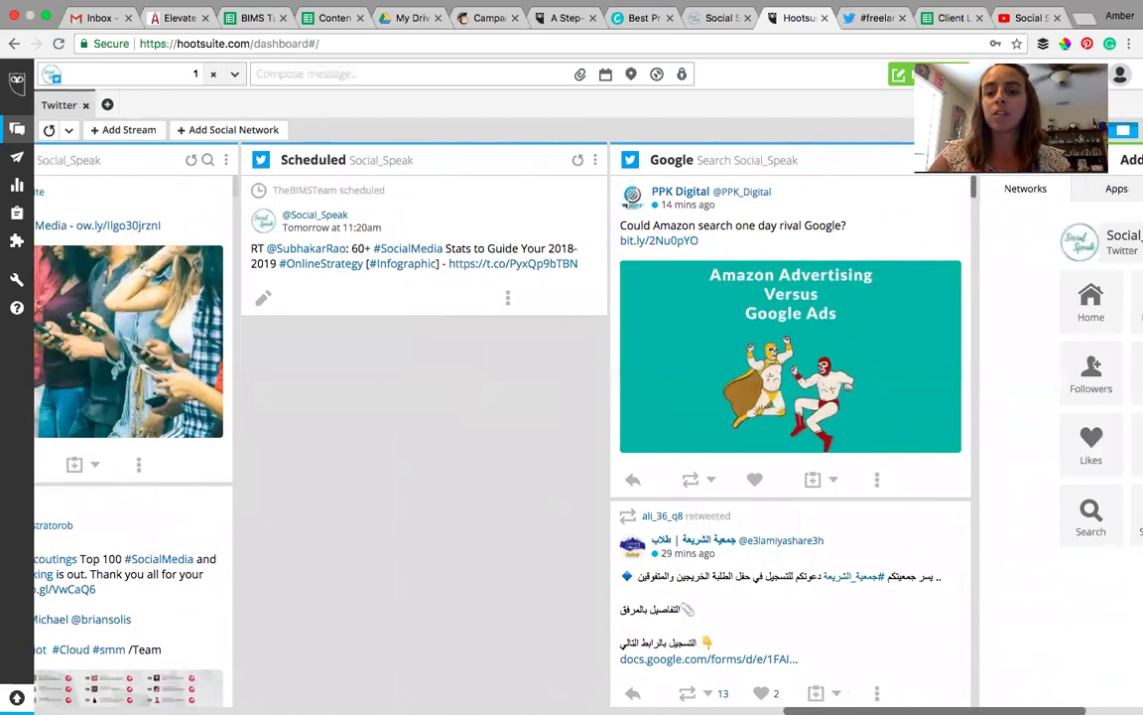
# Delete the Google search stream and add a Social_Speak Home stream.
pyautogui.click(960, 159)
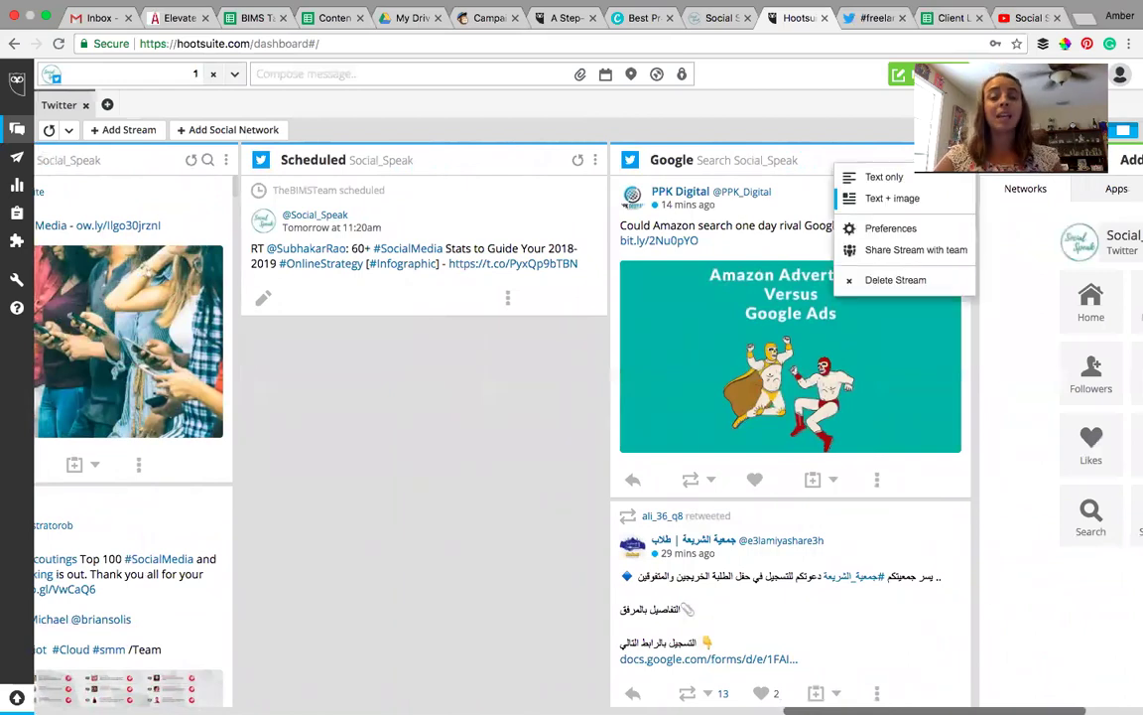
pyautogui.click(897, 280)
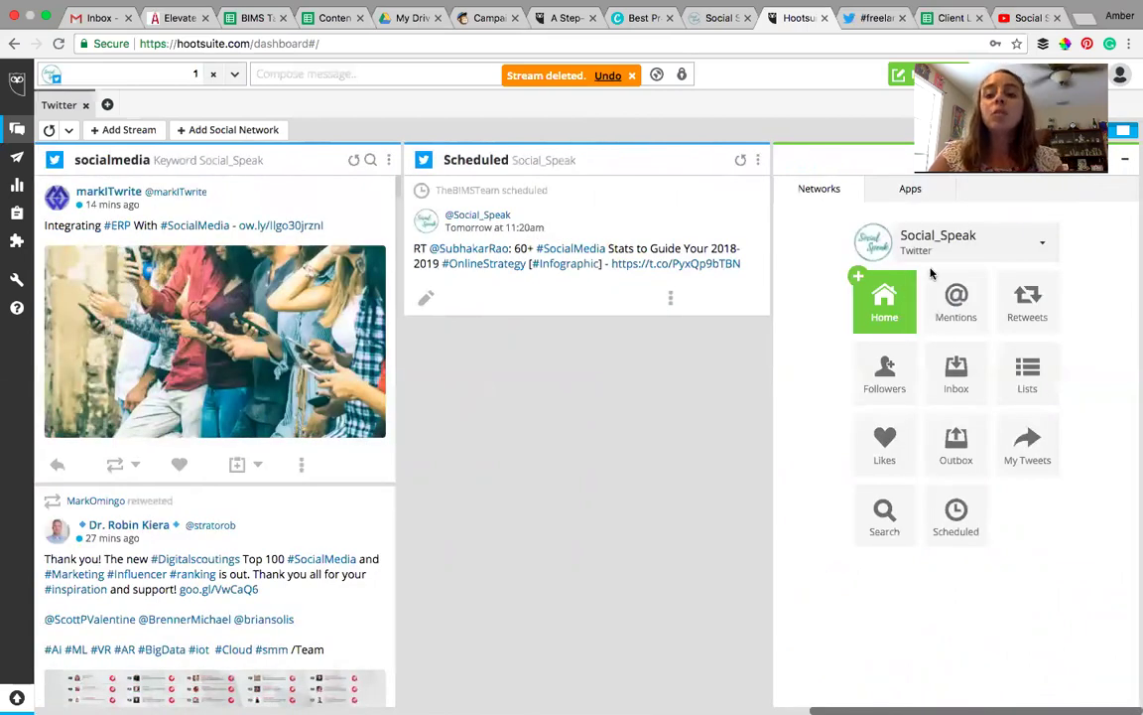
pyautogui.click(887, 300)
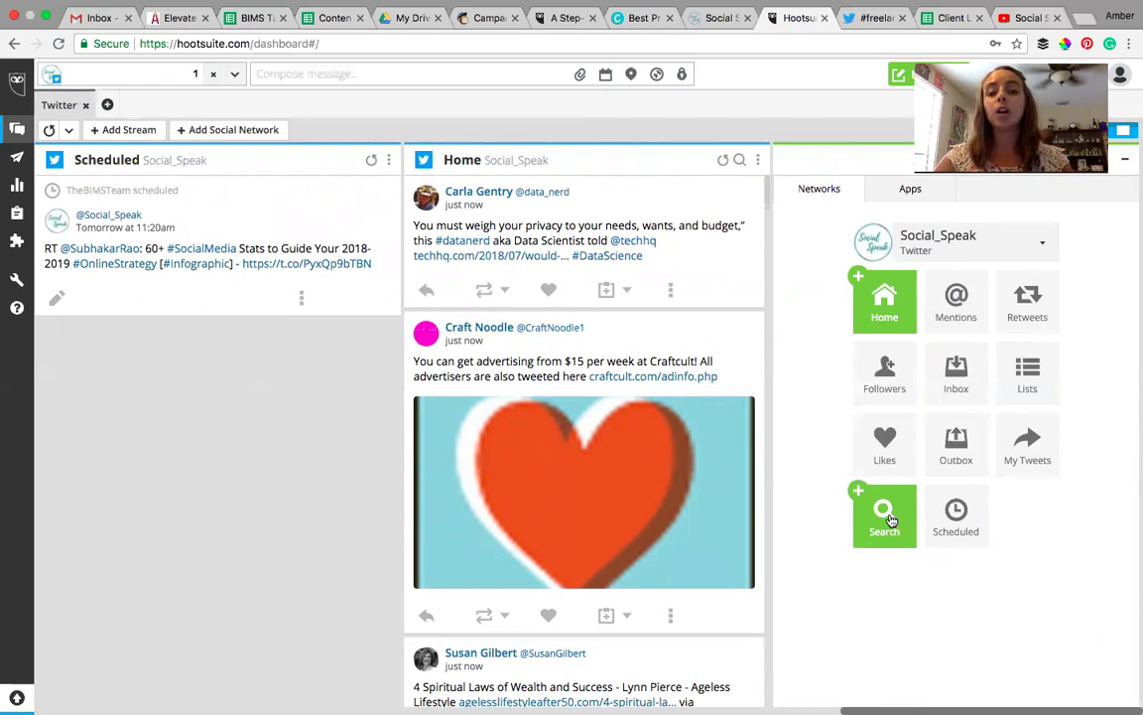
# Add a Twitter search stream for 'FreelanceBusinessOwner'.
pyautogui.click(884, 514)
pyautogui.write('Digit')
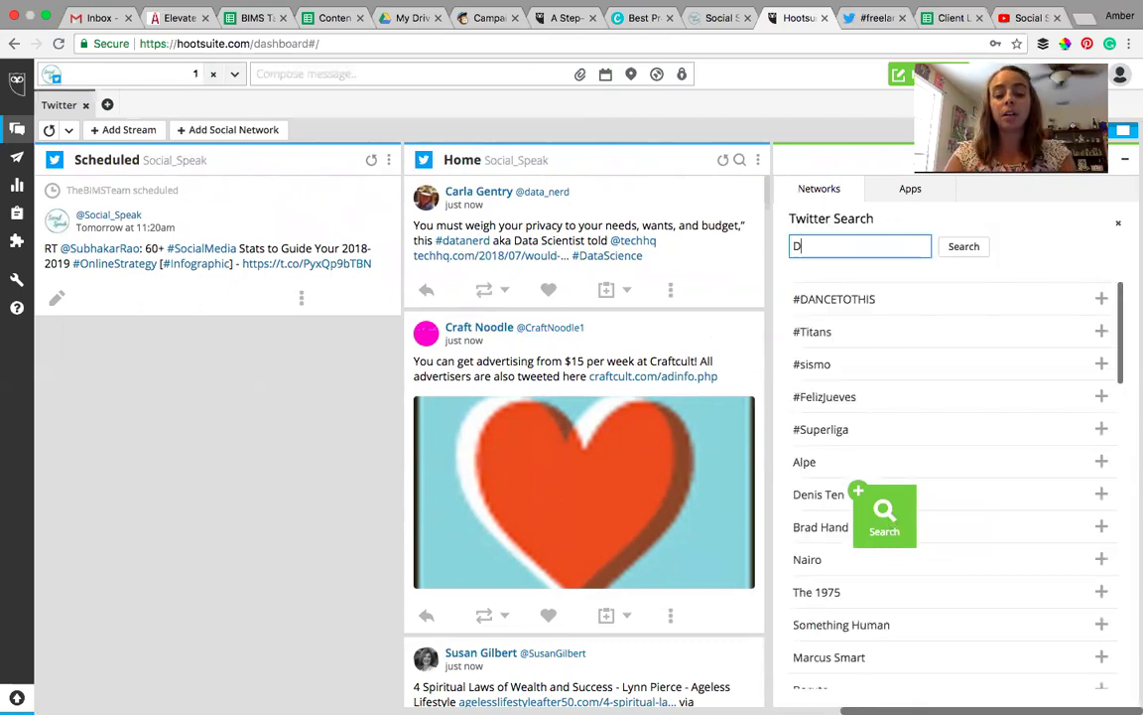
pyautogui.press('BackSpace')
pyautogui.press('BackSpace')
pyautogui.press('BackSpace')
pyautogui.press('BackSpace')
pyautogui.press('BackSpace')
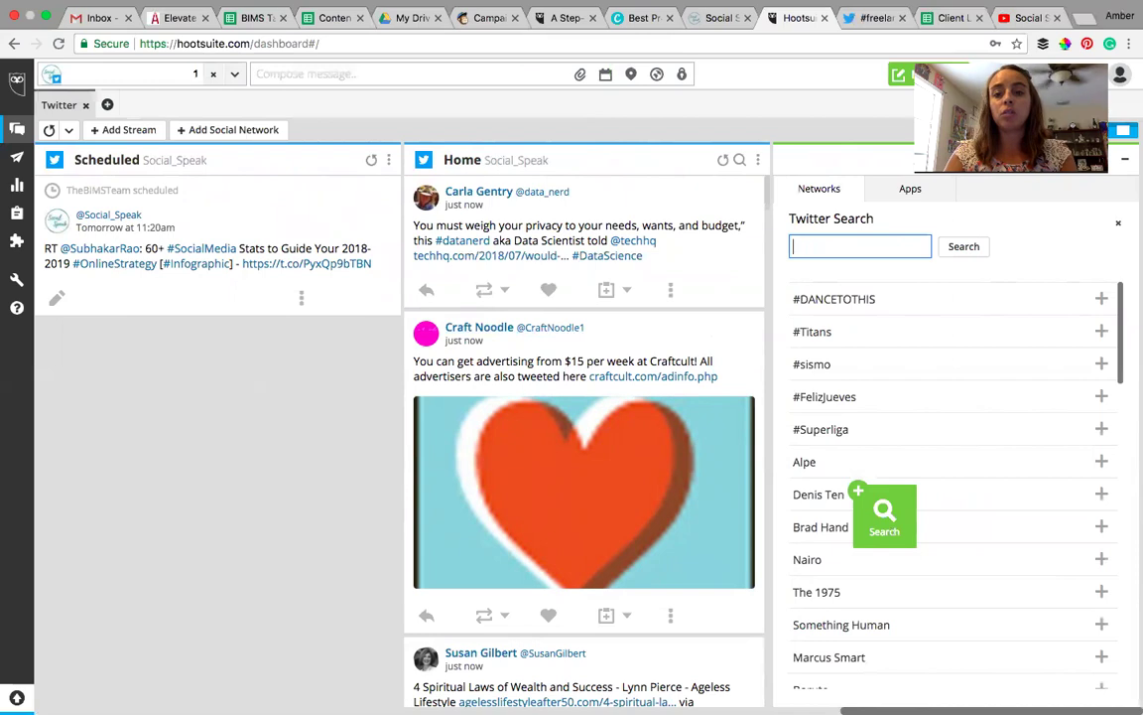
pyautogui.write('Freelanc')
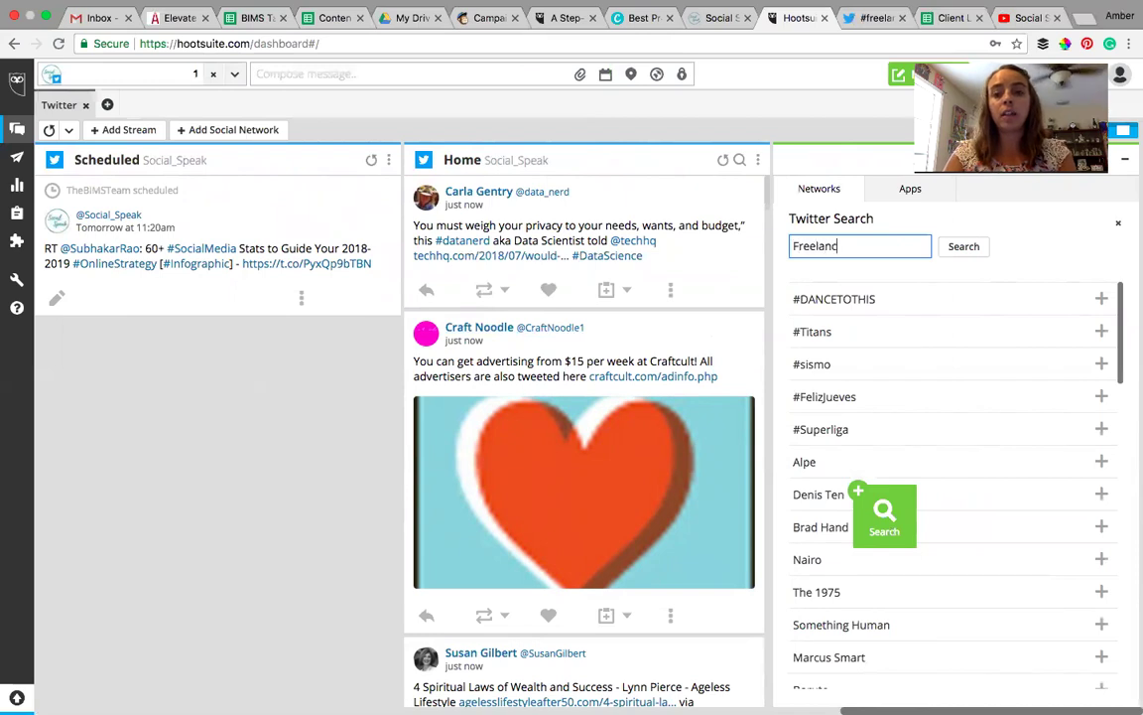
pyautogui.write('e')
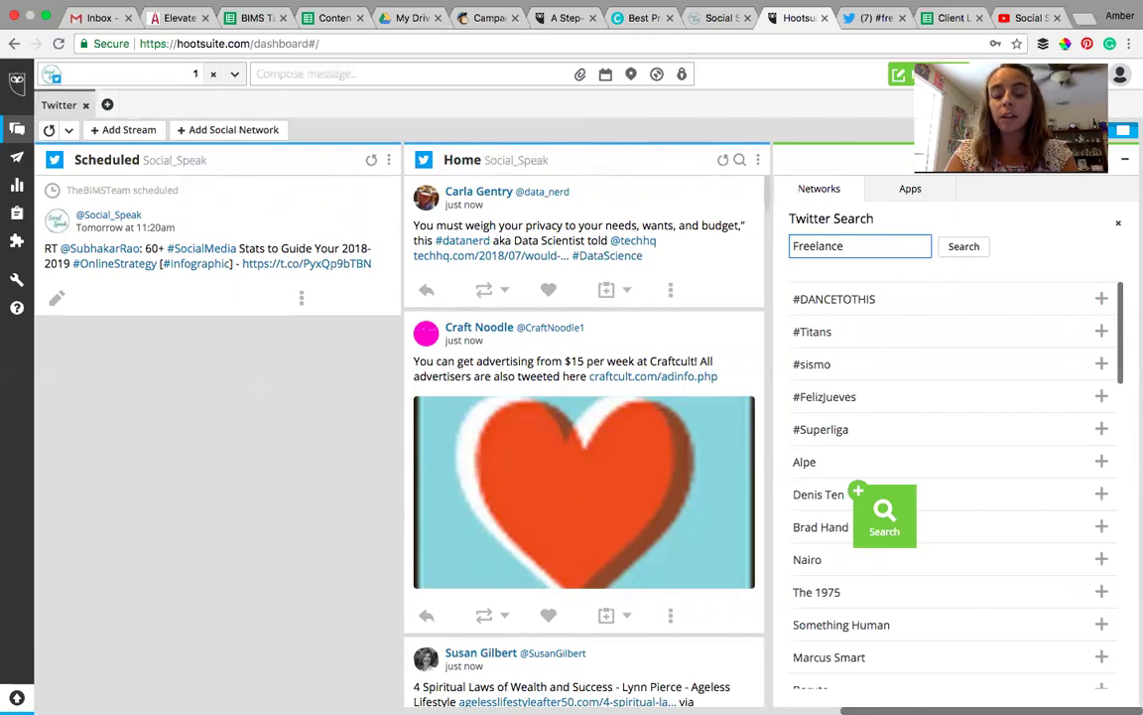
pyautogui.write('BusinessOn')
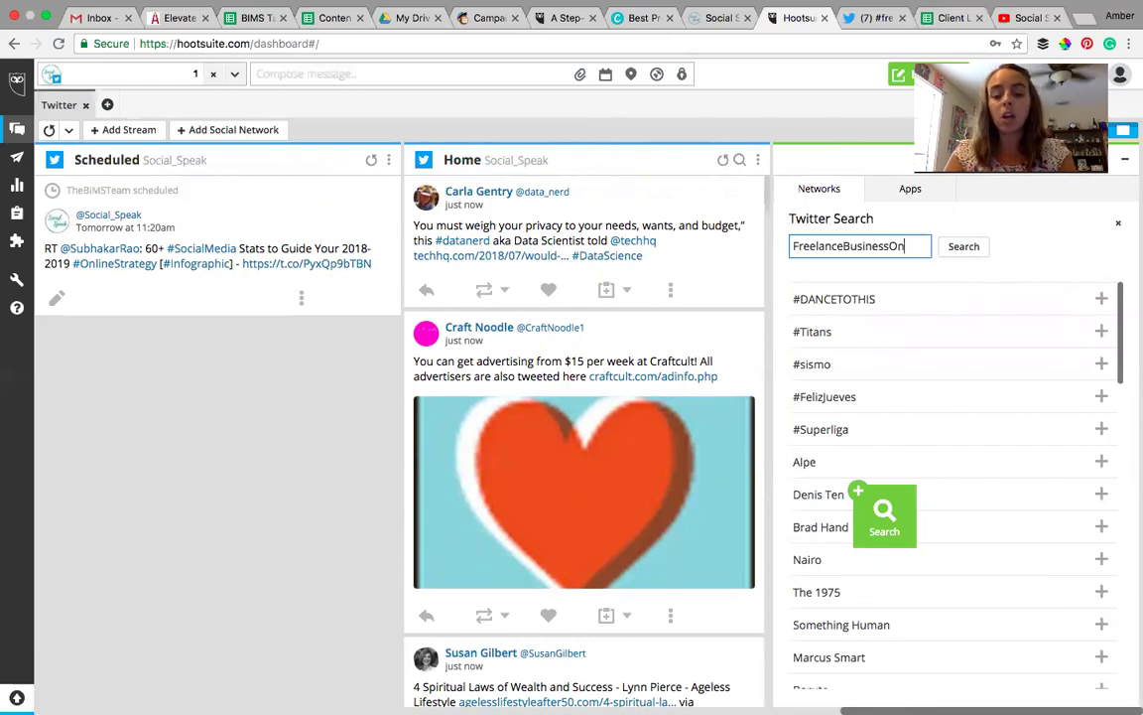
pyautogui.press('BackSpace')
pyautogui.write('wner')
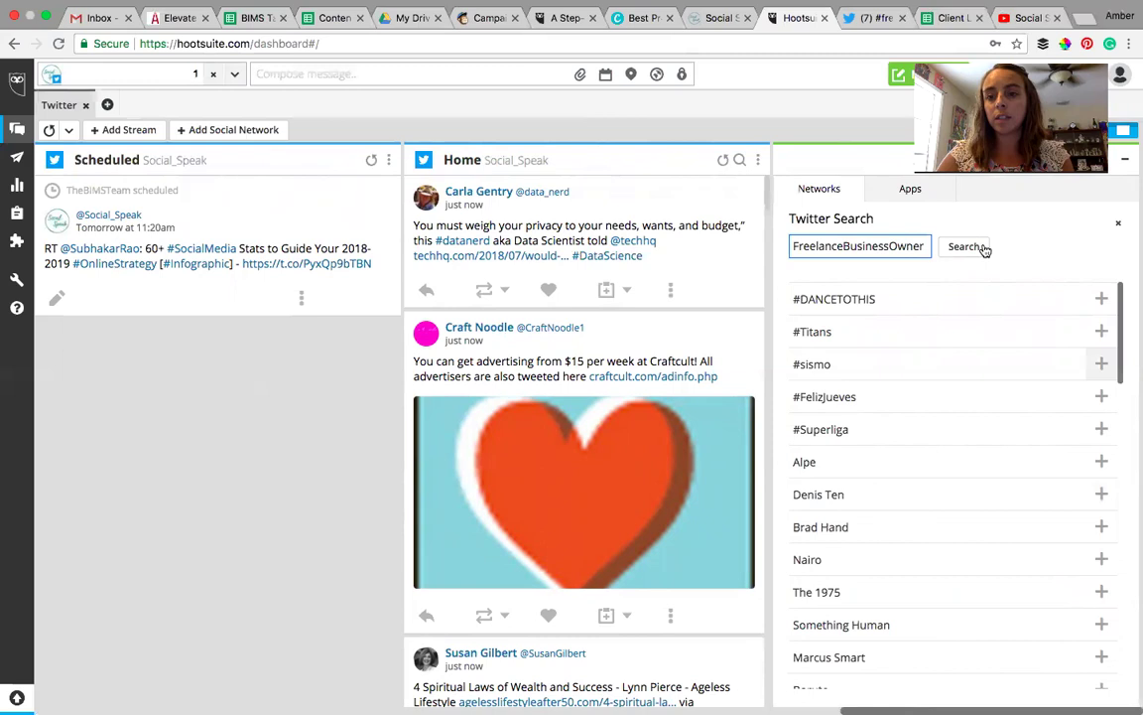
pyautogui.click(980, 247)
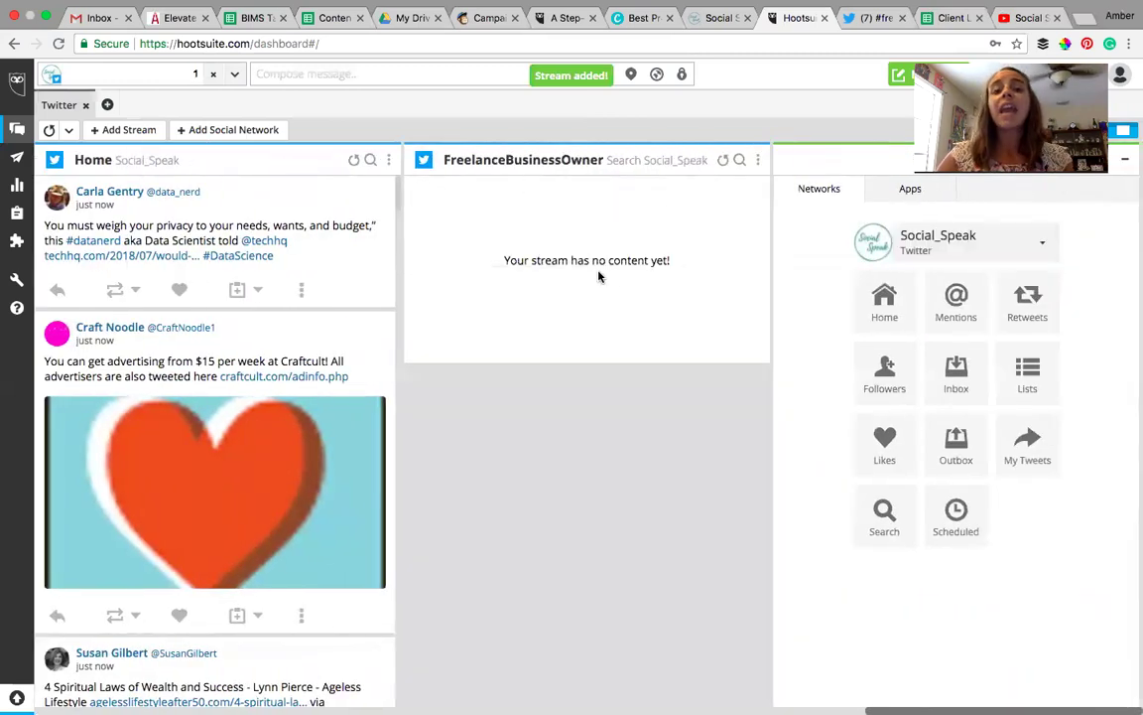
# Delete the FreelanceBusinessOwner stream and add a '#Freelance' search stream instead.
pyautogui.click(757, 160)
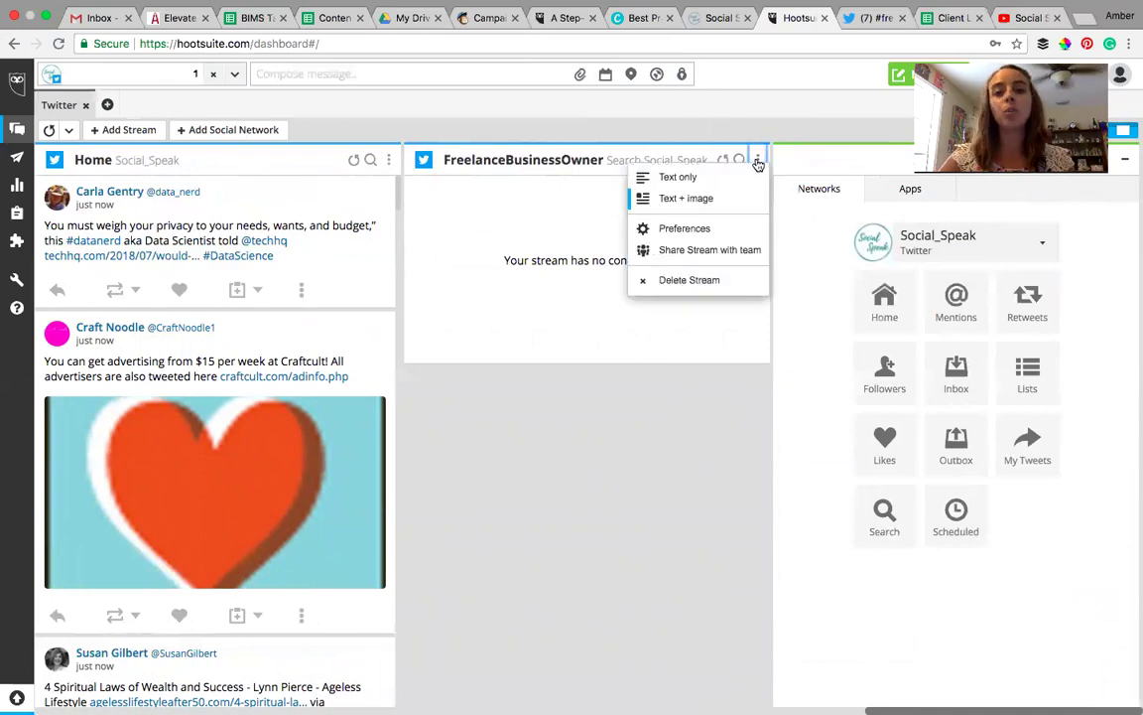
pyautogui.click(705, 281)
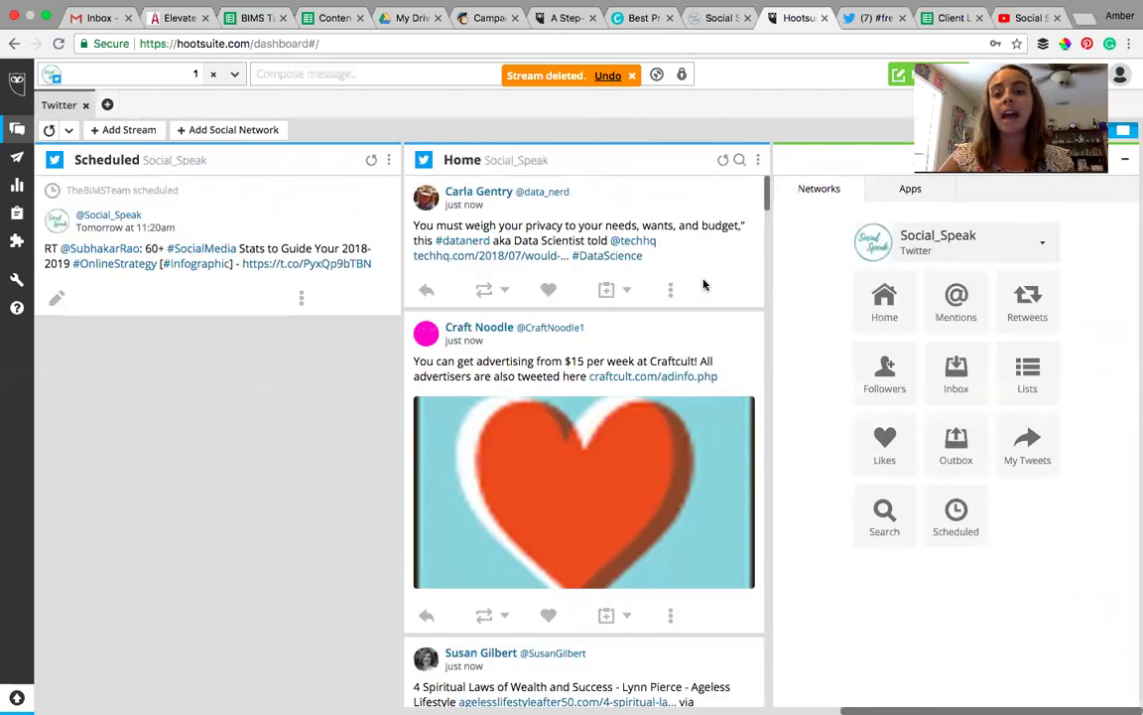
pyautogui.click(874, 535)
pyautogui.write('#')
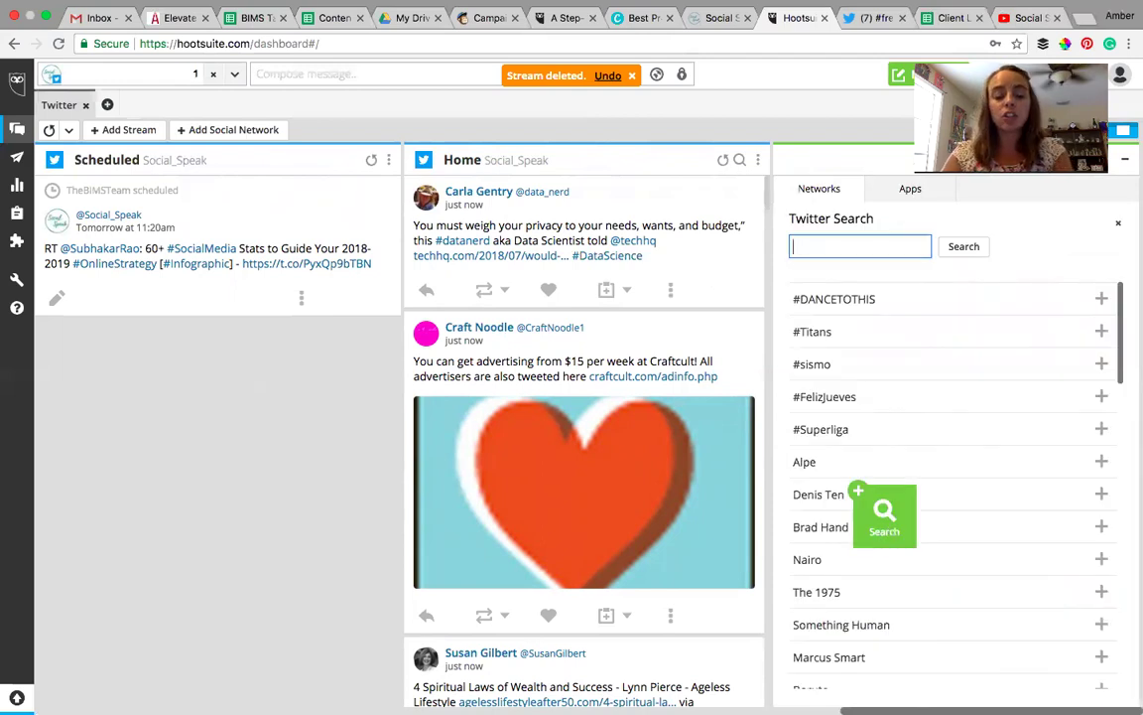
pyautogui.write('Freelance')
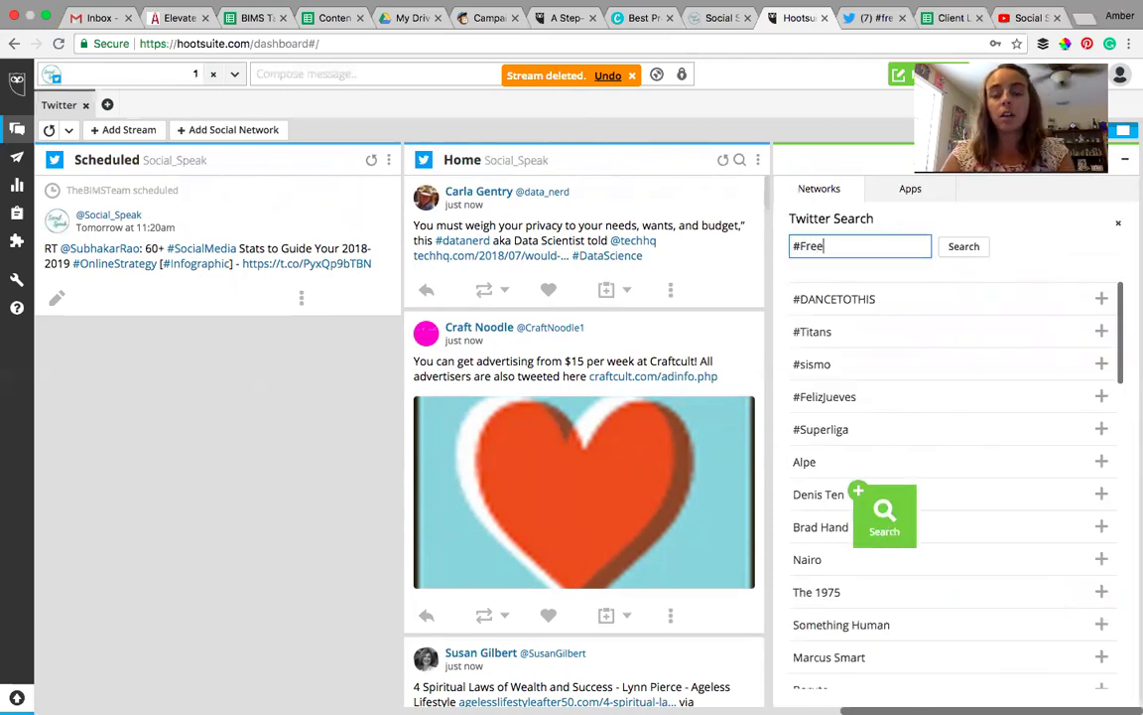
pyautogui.click(964, 247)
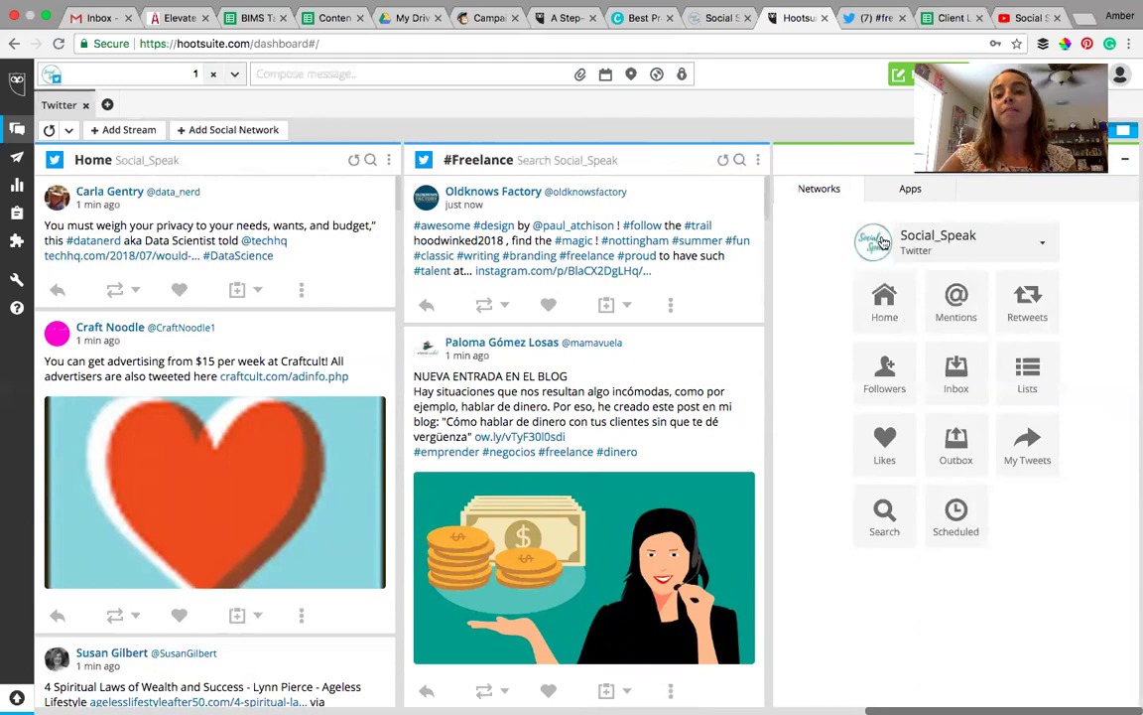
# Browse Twitter's #freelancers search results, including People, then return to the Hootsuite tab.
pyautogui.click(872, 18)
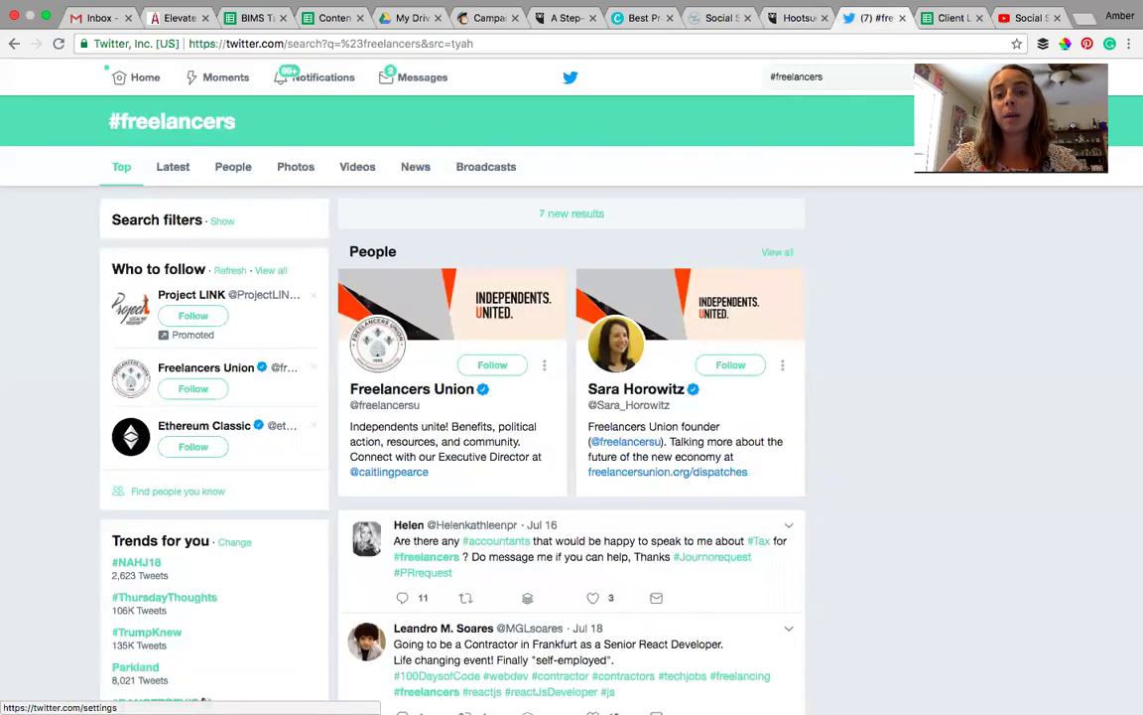
pyautogui.click(941, 78)
pyautogui.click(1031, 245)
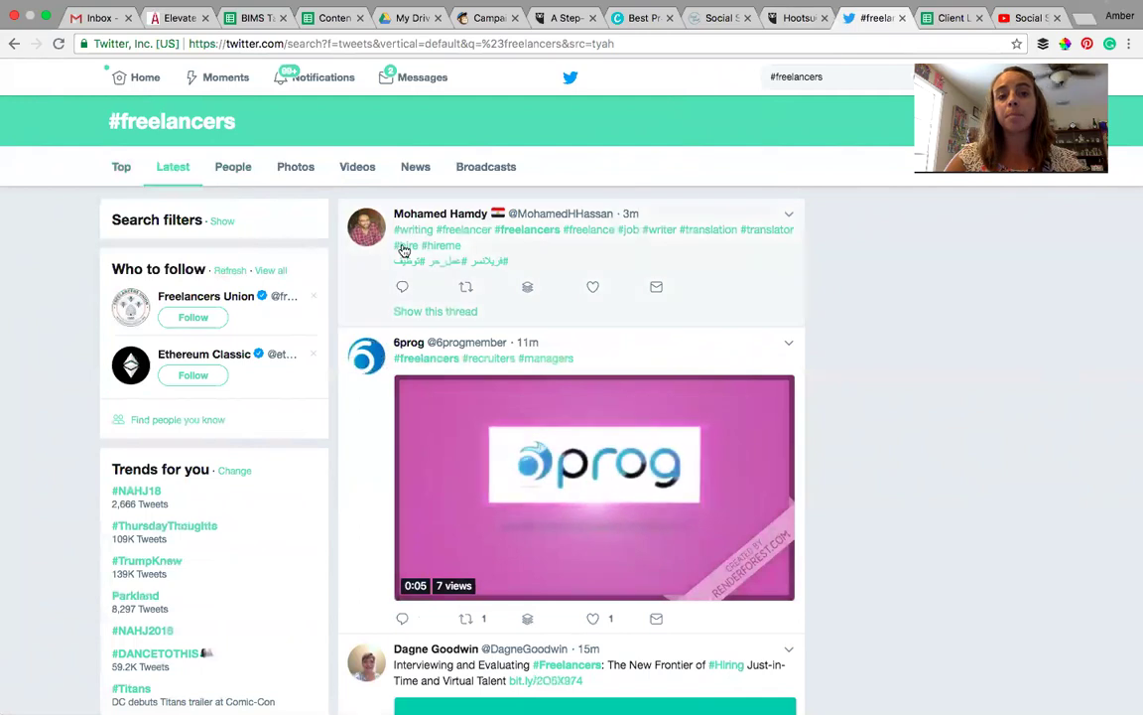
pyautogui.click(234, 168)
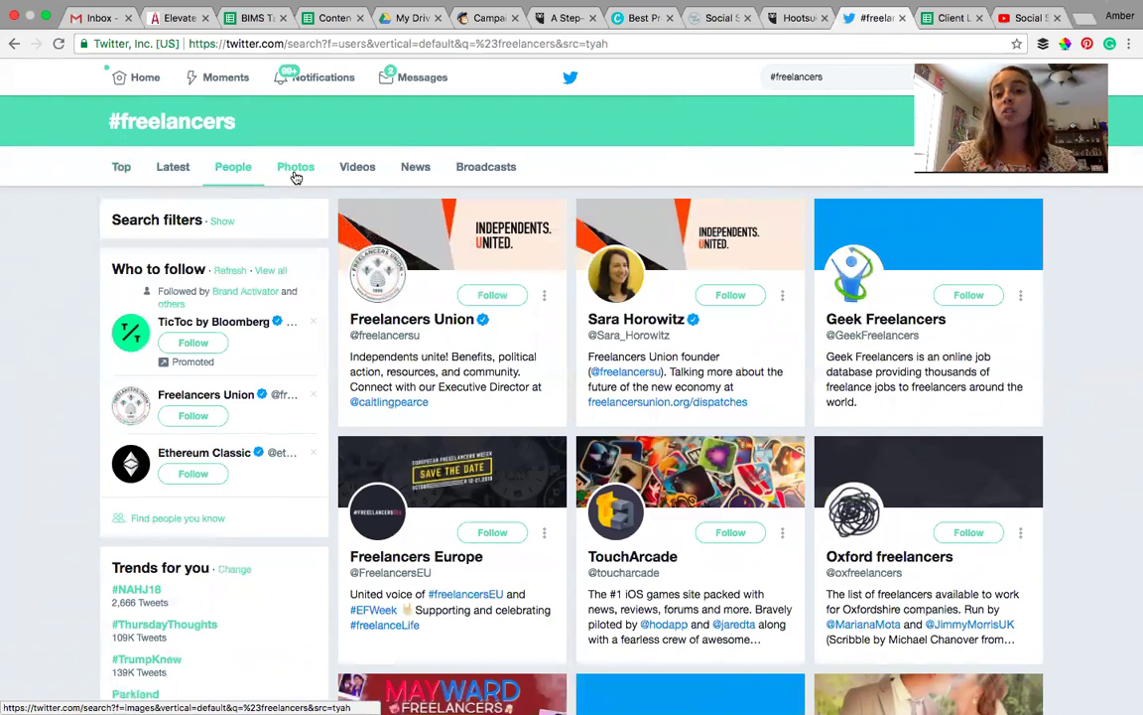
pyautogui.click(781, 20)
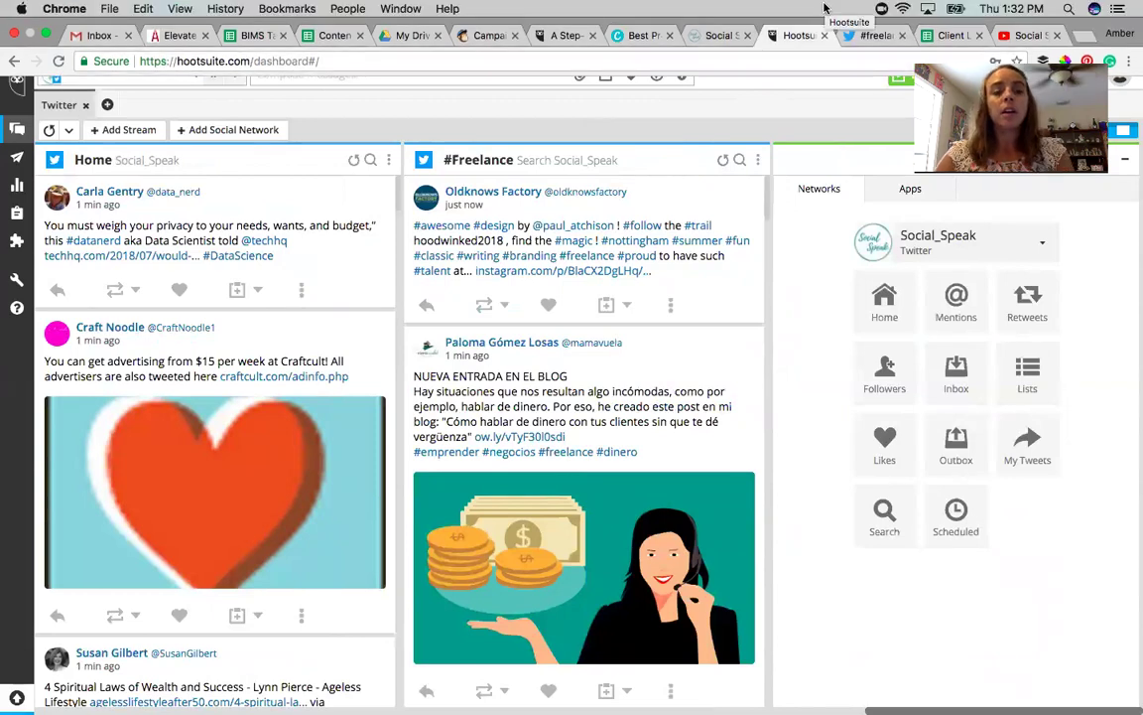
# Switch from the browser to the Zoom app.
pyautogui.press('super+Tab')
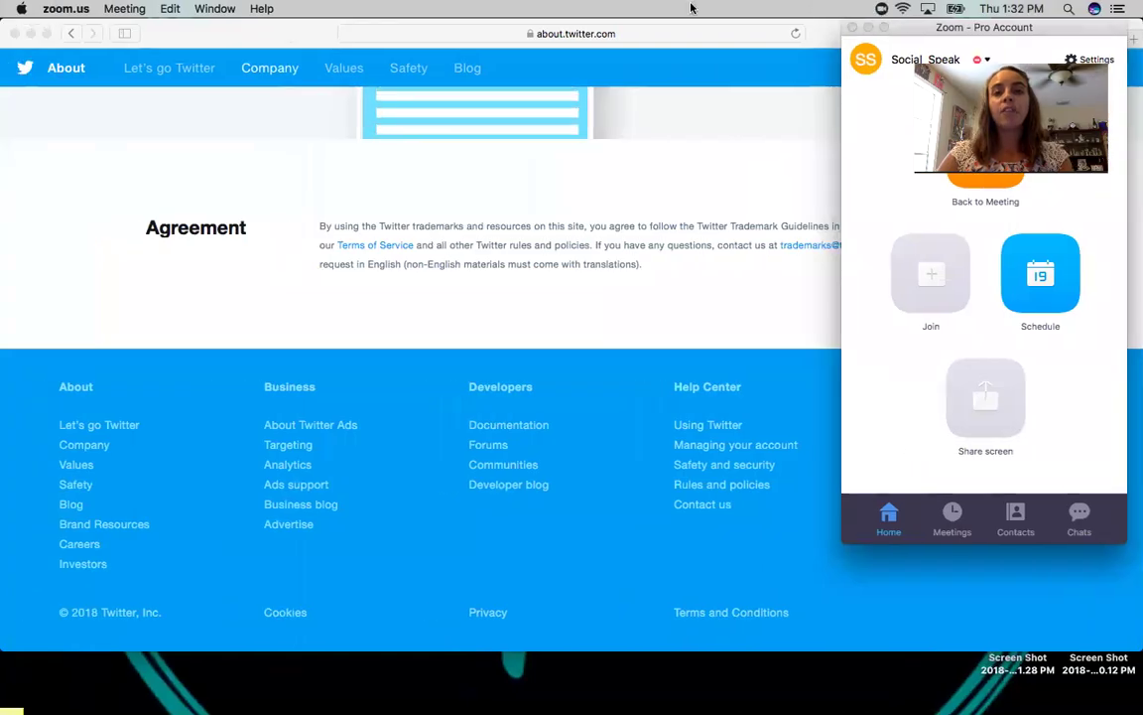